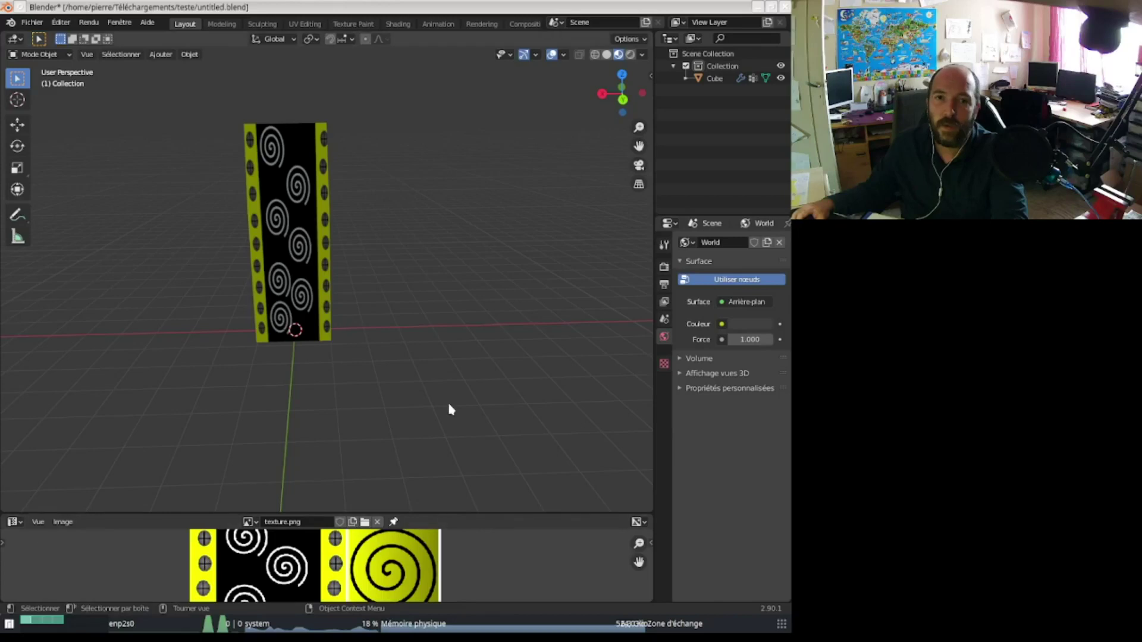
Step: Switch the viewport to wireframe shading and bring up the Shift+A Add menu
{"action": "left_click", "coordinate": [447, 409]}
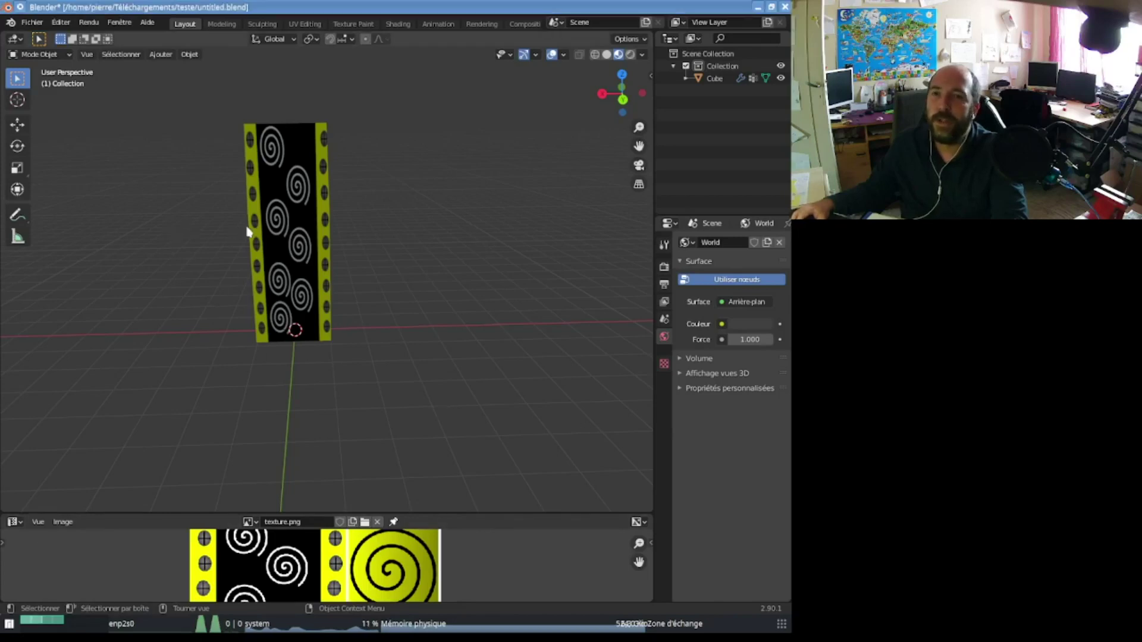
{"action": "left_click", "coordinate": [597, 54]}
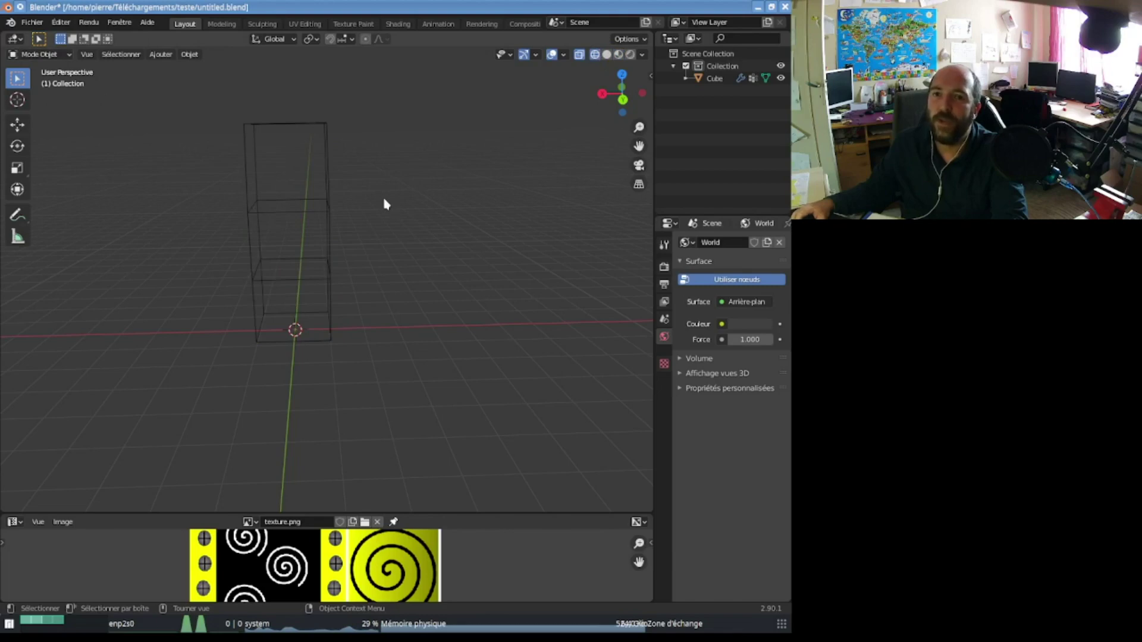
{"action": "key", "text": "shift+a"}
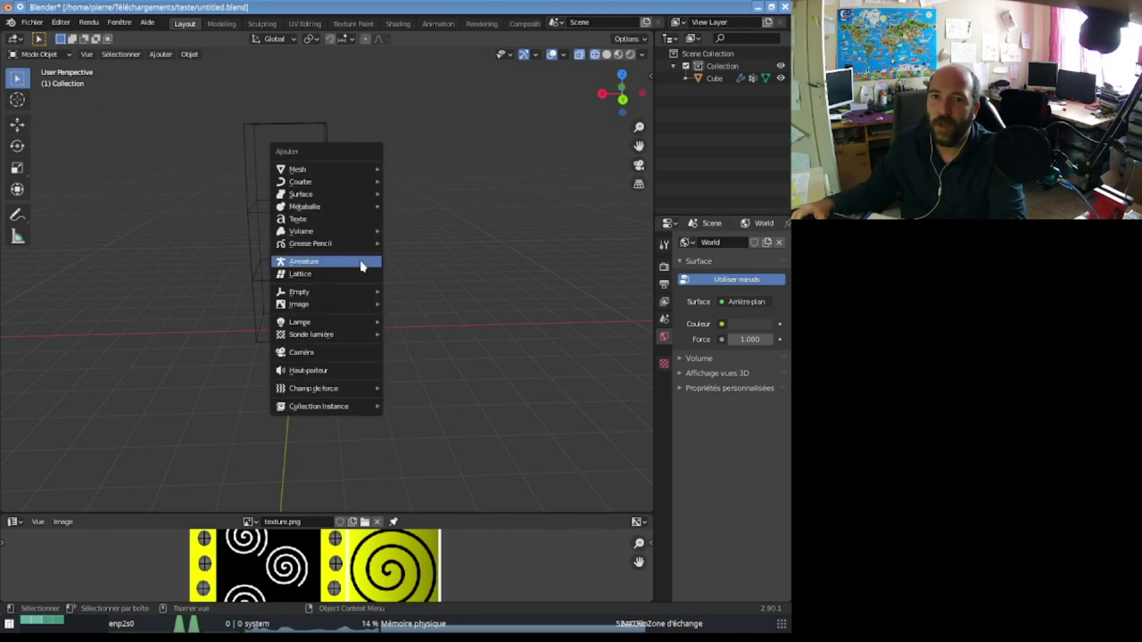
Step: Add a single-bone armature at the origin and enter its Edit Mode
{"action": "left_click", "coordinate": [362, 266]}
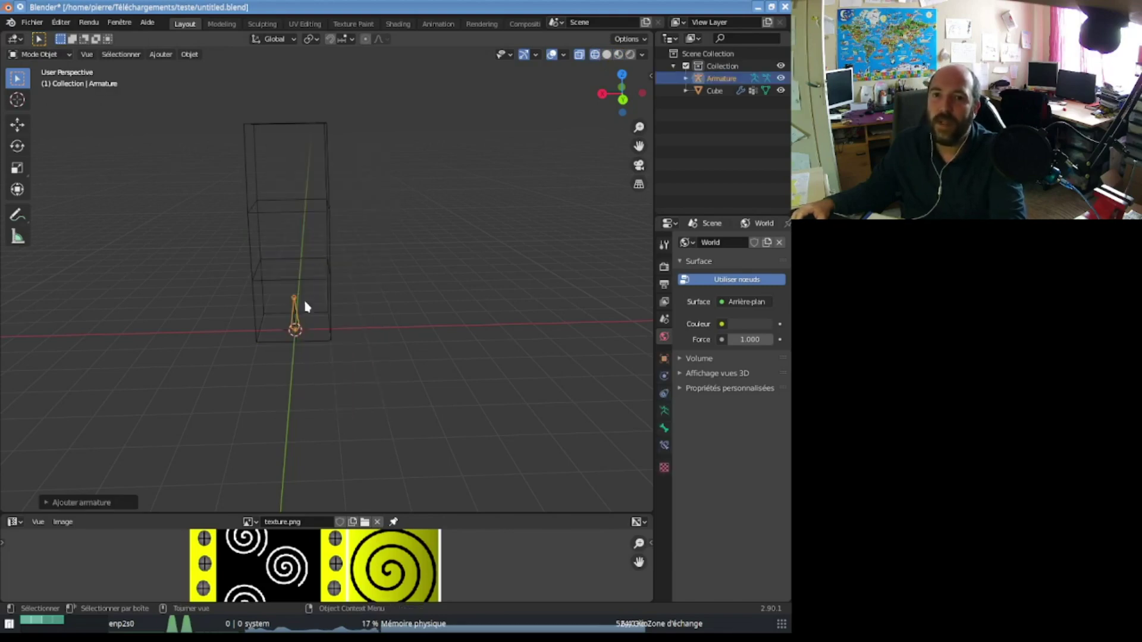
{"action": "mouse_move", "coordinate": [304, 307]}
{"action": "middle_mouse_down"}
{"action": "mouse_move", "coordinate": [334, 321]}
{"action": "mouse_move", "coordinate": [361, 296]}
{"action": "mouse_move", "coordinate": [310, 306]}
{"action": "middle_mouse_up"}
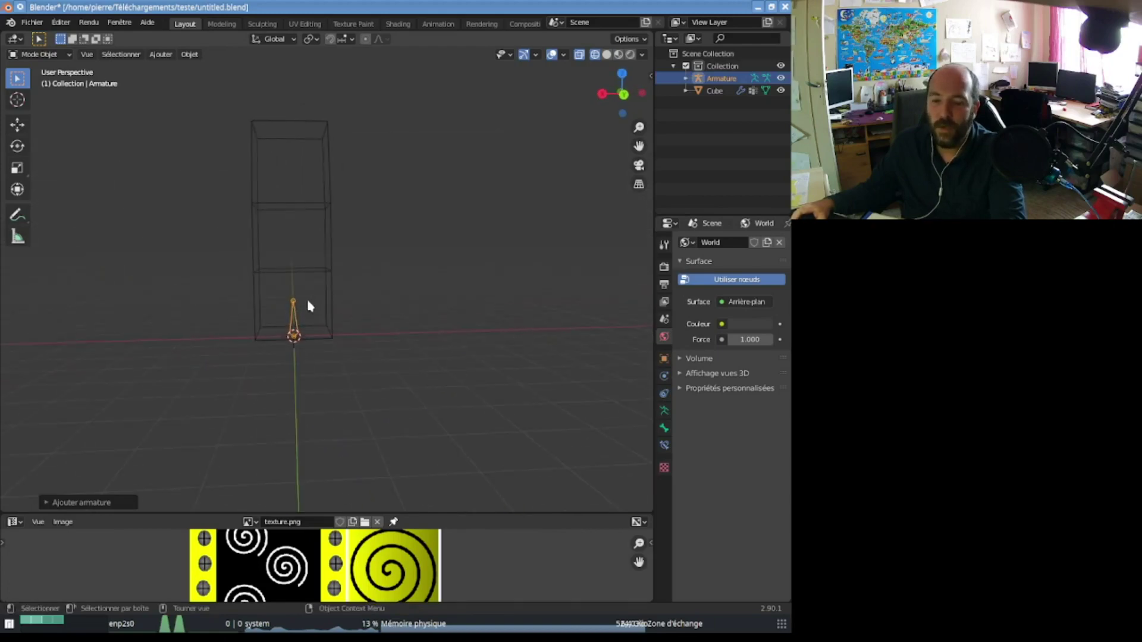
{"action": "key", "text": "Tab"}
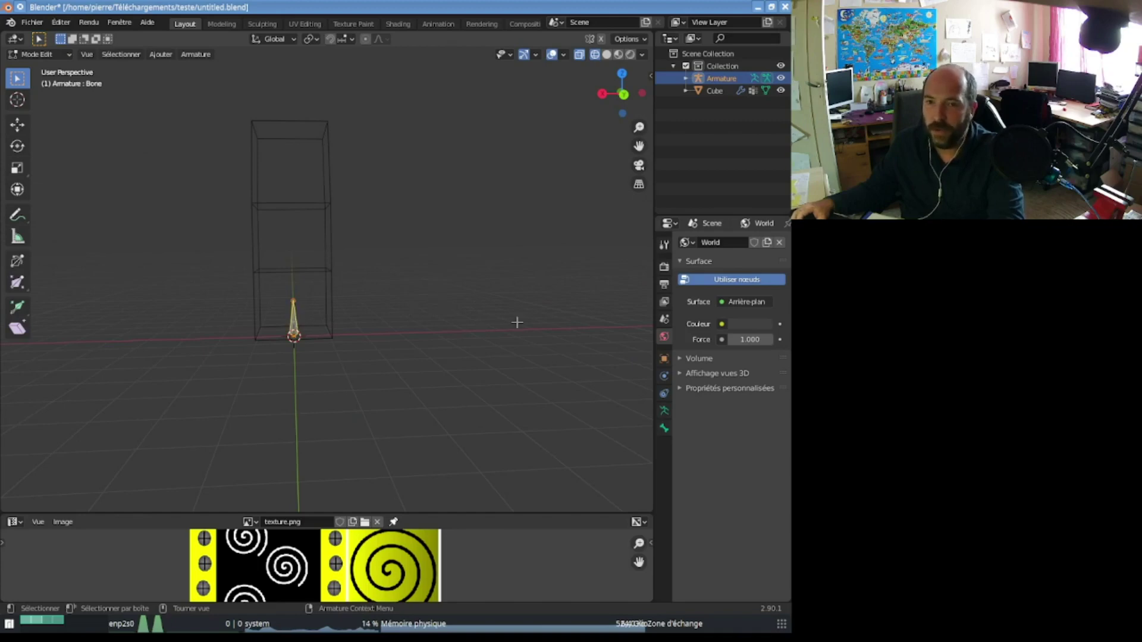
Step: Scale the bone, switch to the left view, and lower it along Z
{"action": "key", "text": "s"}
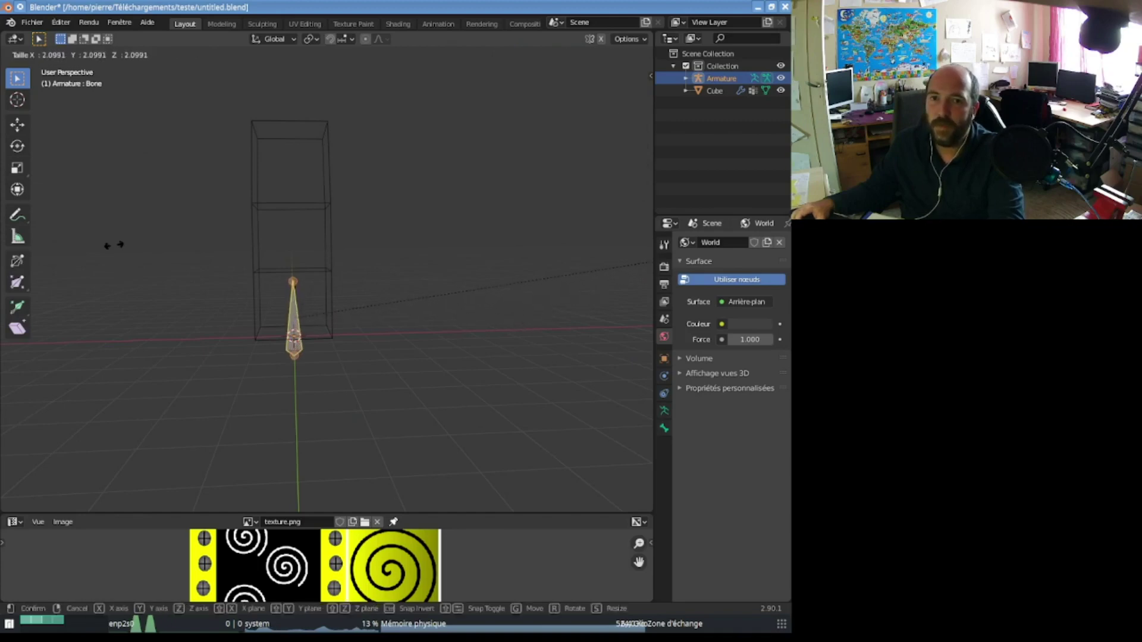
{"action": "left_click", "coordinate": [114, 245]}
{"action": "middle_click_drag", "start_coordinate": [449, 344], "coordinate": [272, 331]}
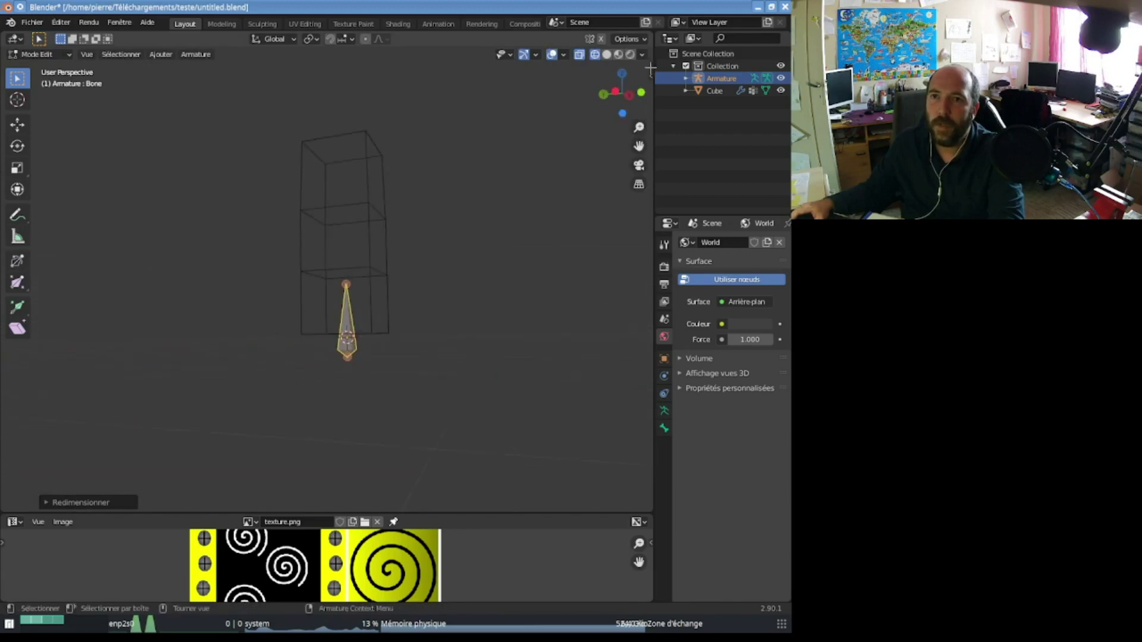
{"action": "left_click", "coordinate": [624, 94]}
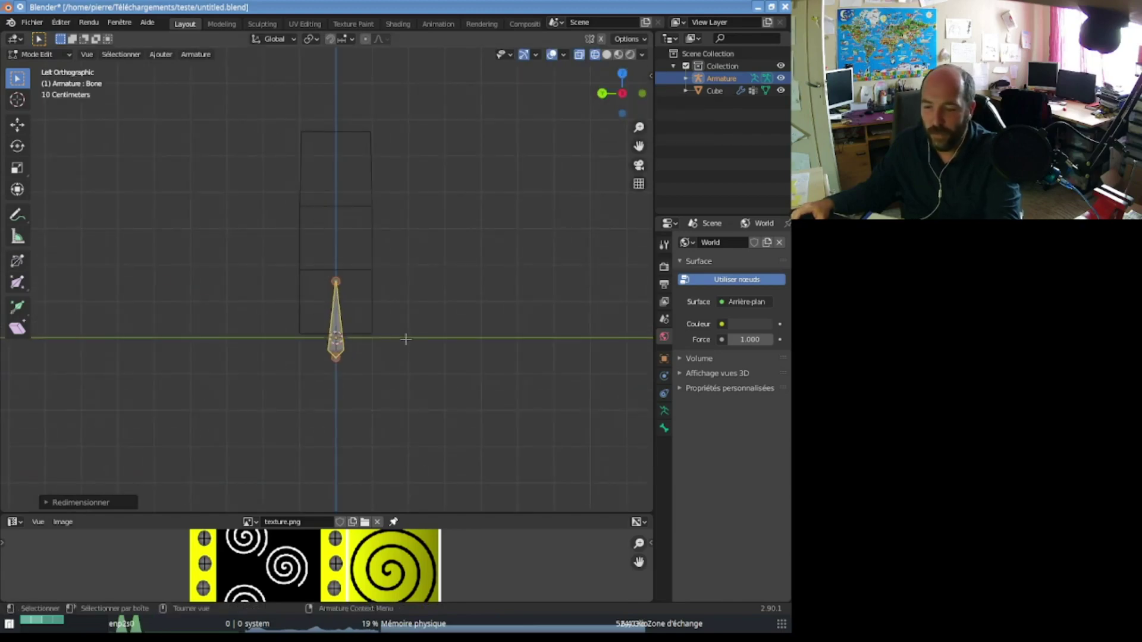
{"action": "key", "text": "g"}
{"action": "key", "text": "z"}
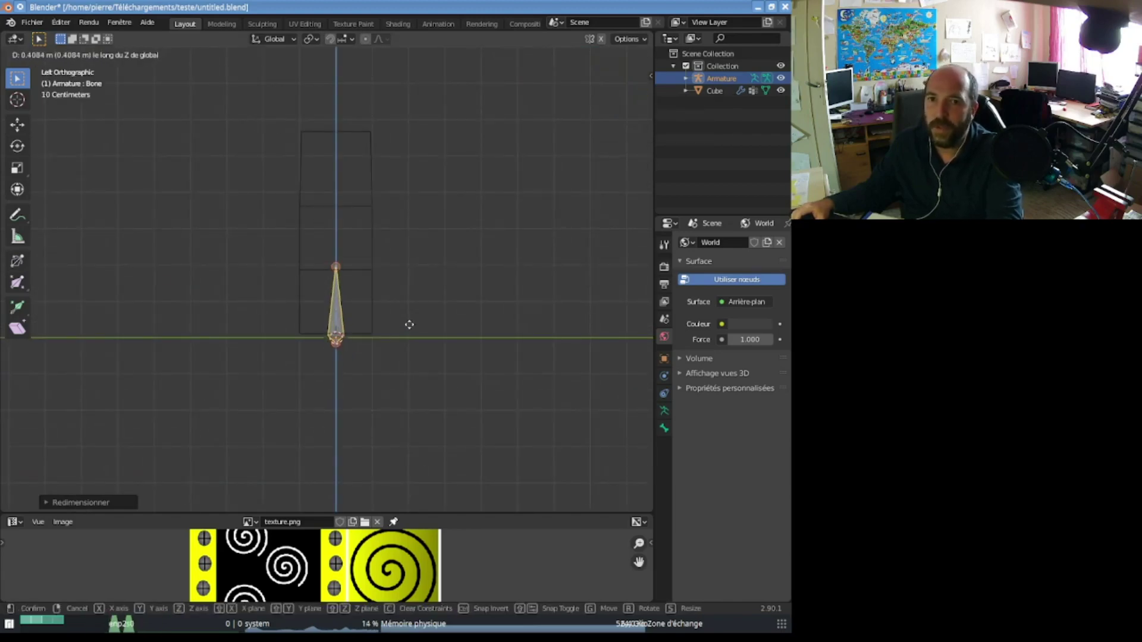
{"action": "left_click", "coordinate": [409, 314]}
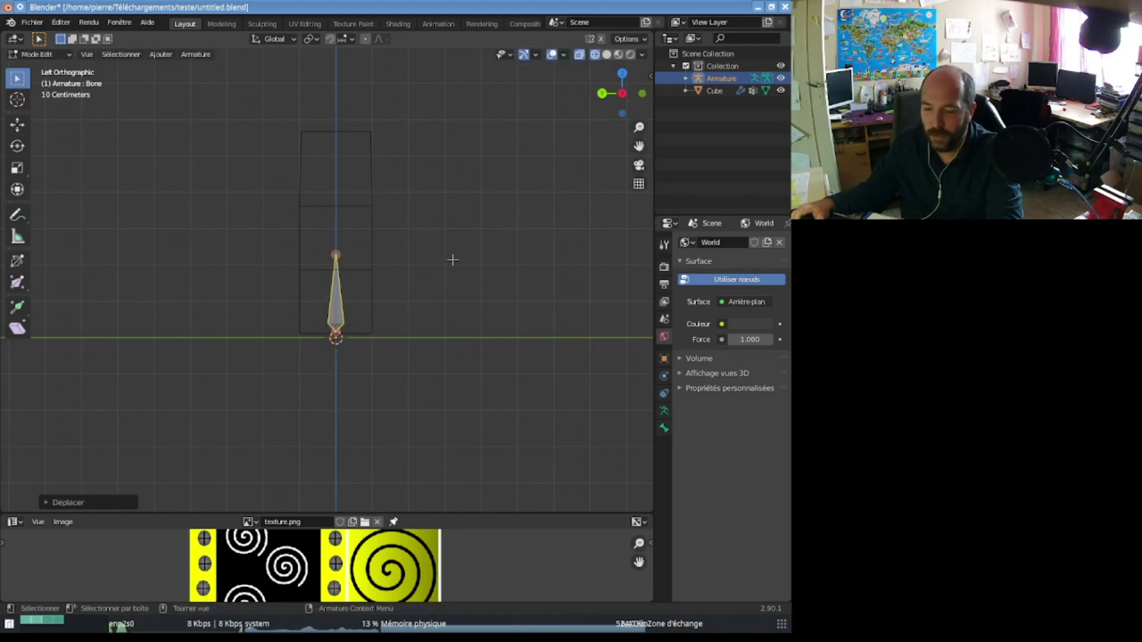
Step: Shorten the bone to the cube's lowest section, adjust its height, and select its tip
{"action": "key", "text": "s"}
{"action": "left_click", "coordinate": [430, 284]}
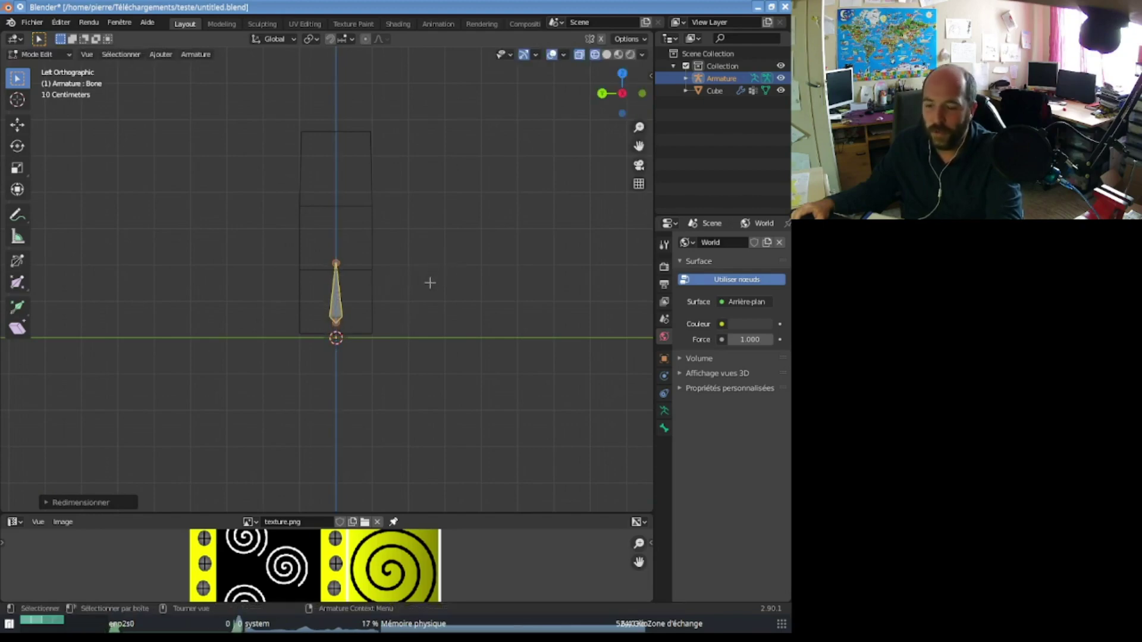
{"action": "key", "text": "g"}
{"action": "key", "text": "z"}
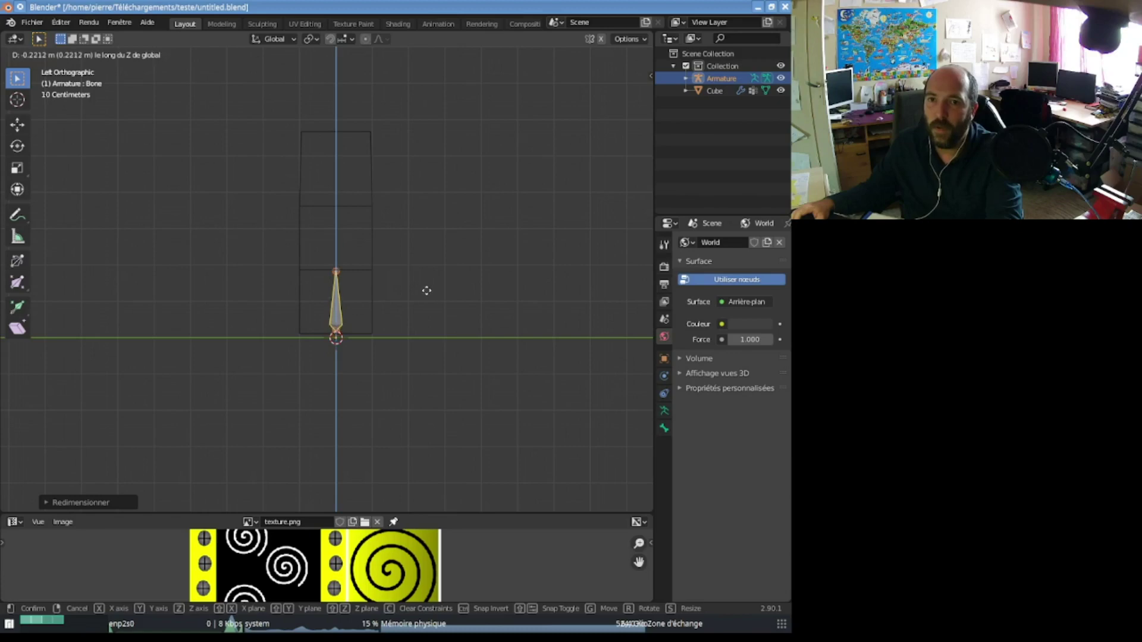
{"action": "left_click", "coordinate": [422, 294]}
{"action": "left_click", "coordinate": [336, 270]}
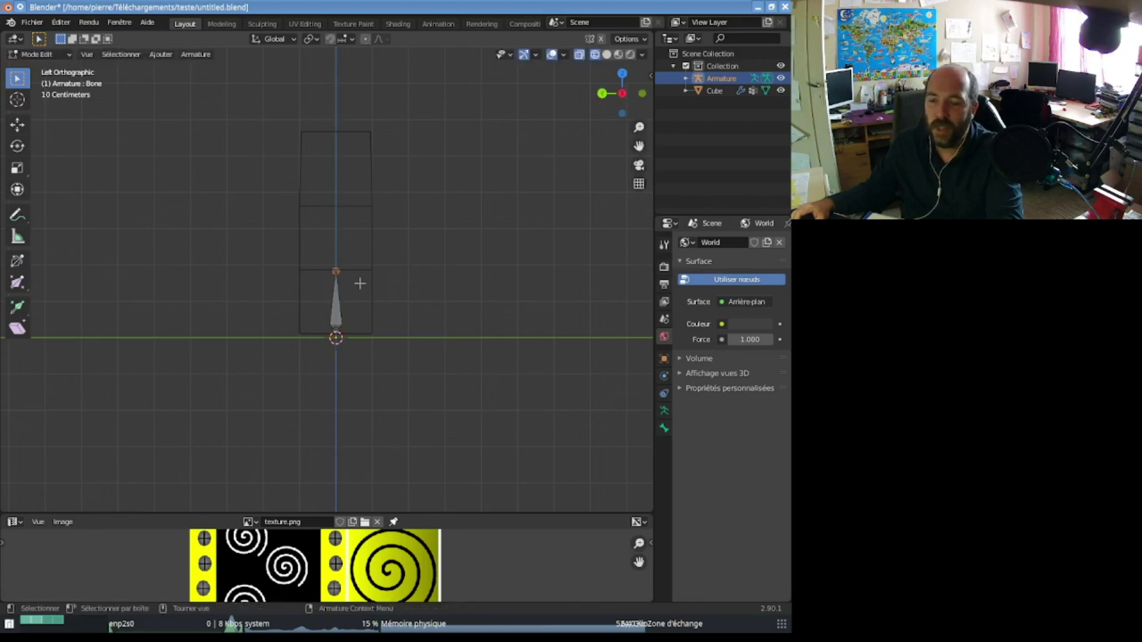
Step: Extrude two more bones straight up into a three-bone chain, then return to Object Mode
{"action": "key", "text": "e"}
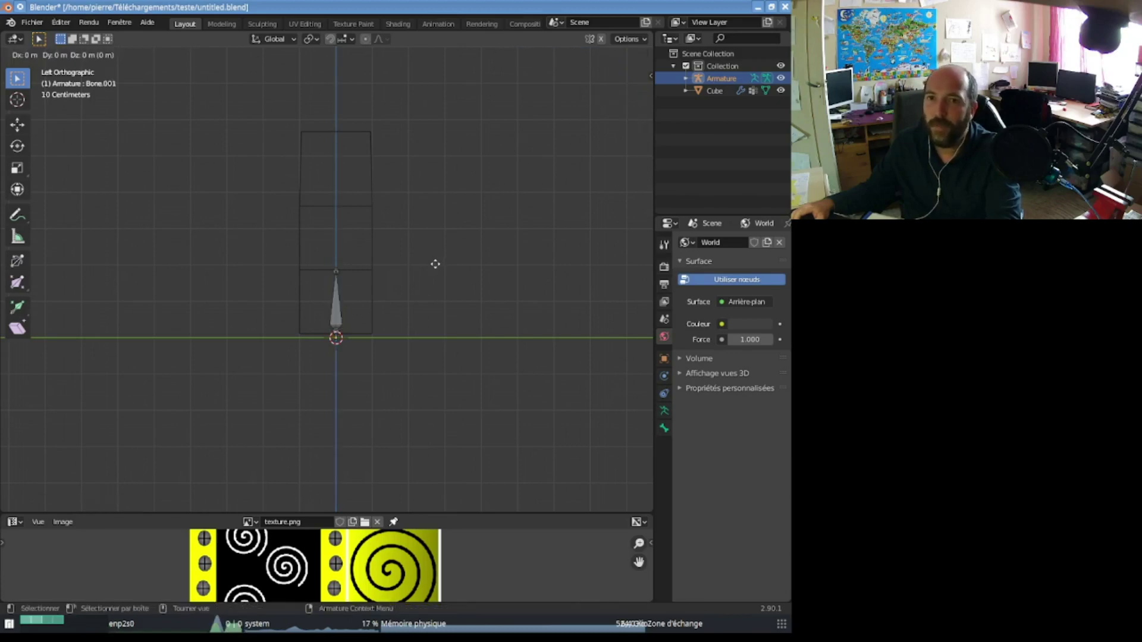
{"action": "left_click", "coordinate": [443, 200]}
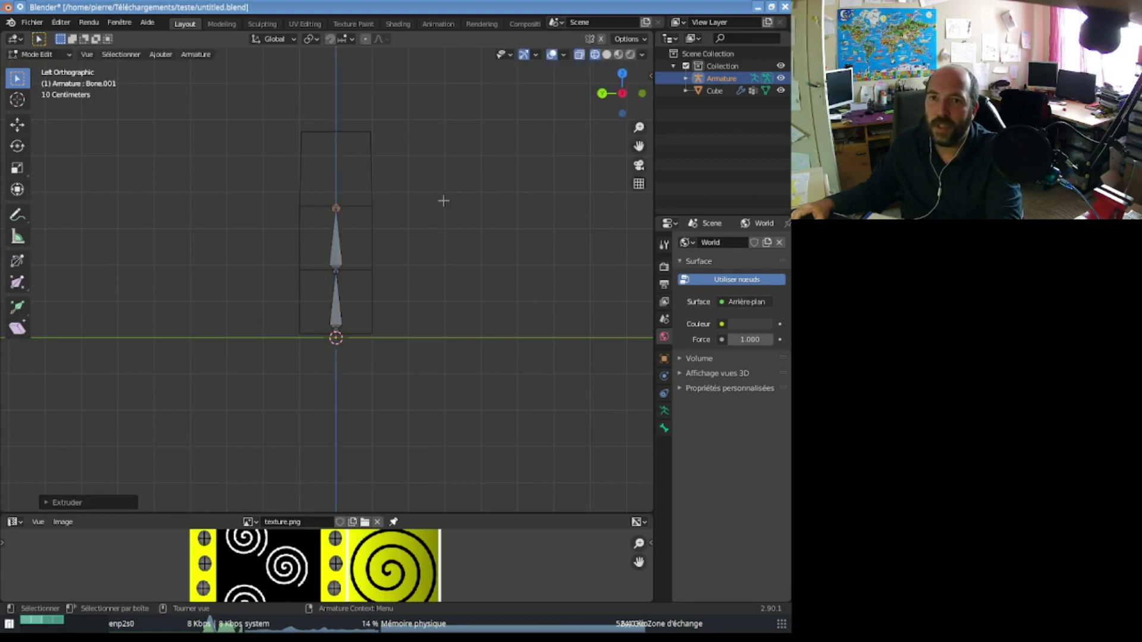
{"action": "key", "text": "e"}
{"action": "key", "text": "z"}
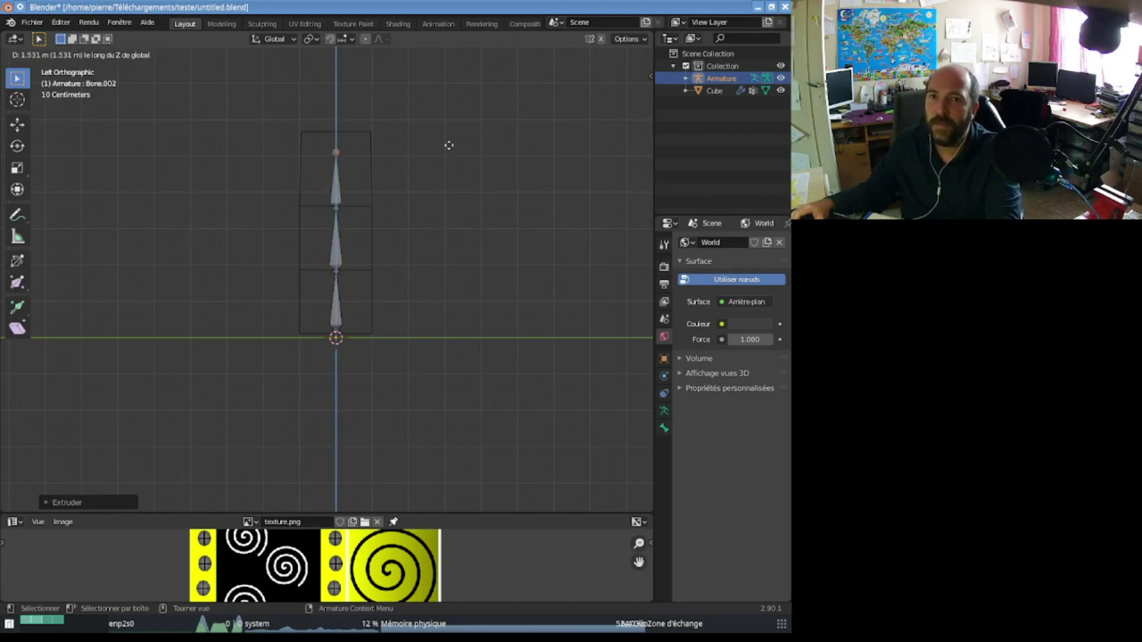
{"action": "left_click", "coordinate": [446, 128]}
{"action": "middle_click_drag", "start_coordinate": [454, 275], "coordinate": [398, 270]}
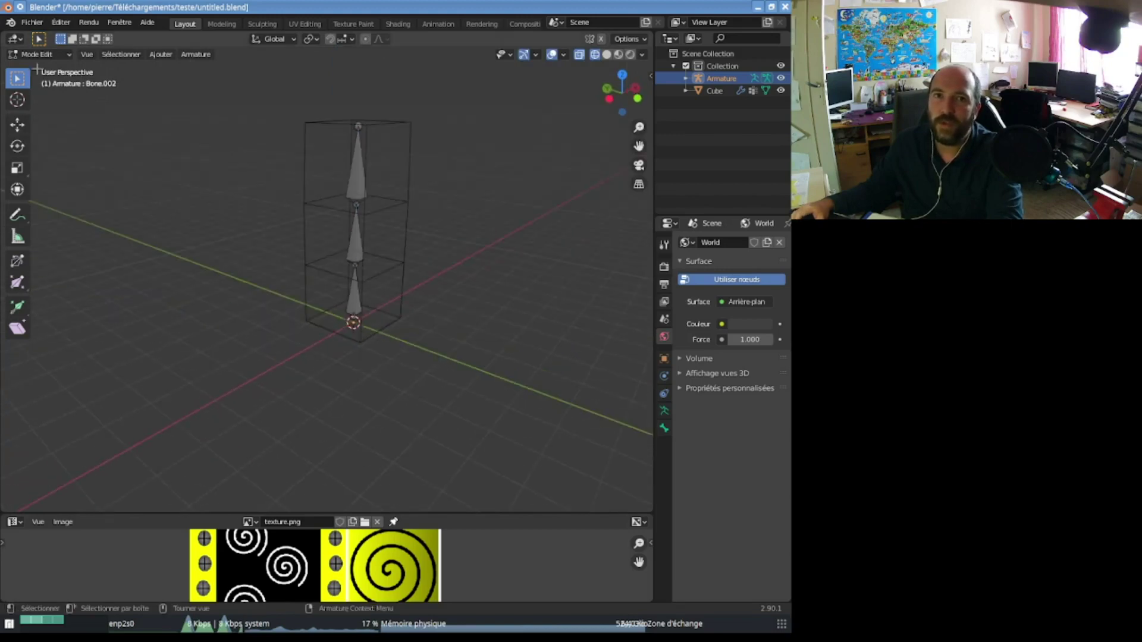
{"action": "left_click", "coordinate": [38, 54]}
{"action": "left_click", "coordinate": [35, 67]}
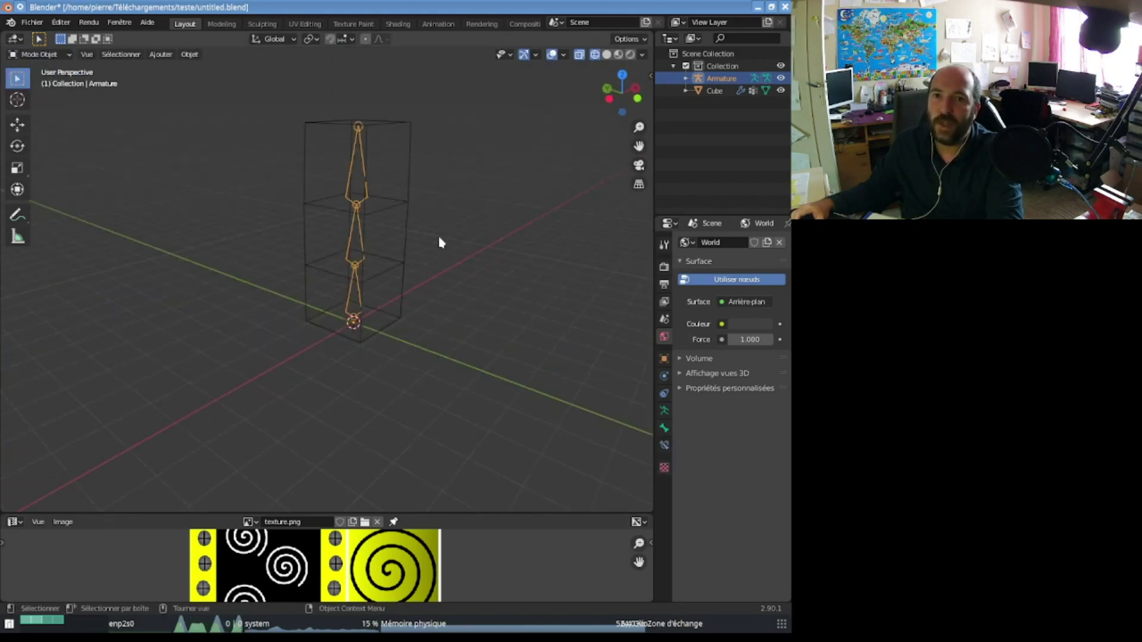
Step: In the cube's Edit Mode, extrude its middle side face outward along X into an arm
{"action": "left_click", "coordinate": [405, 232]}
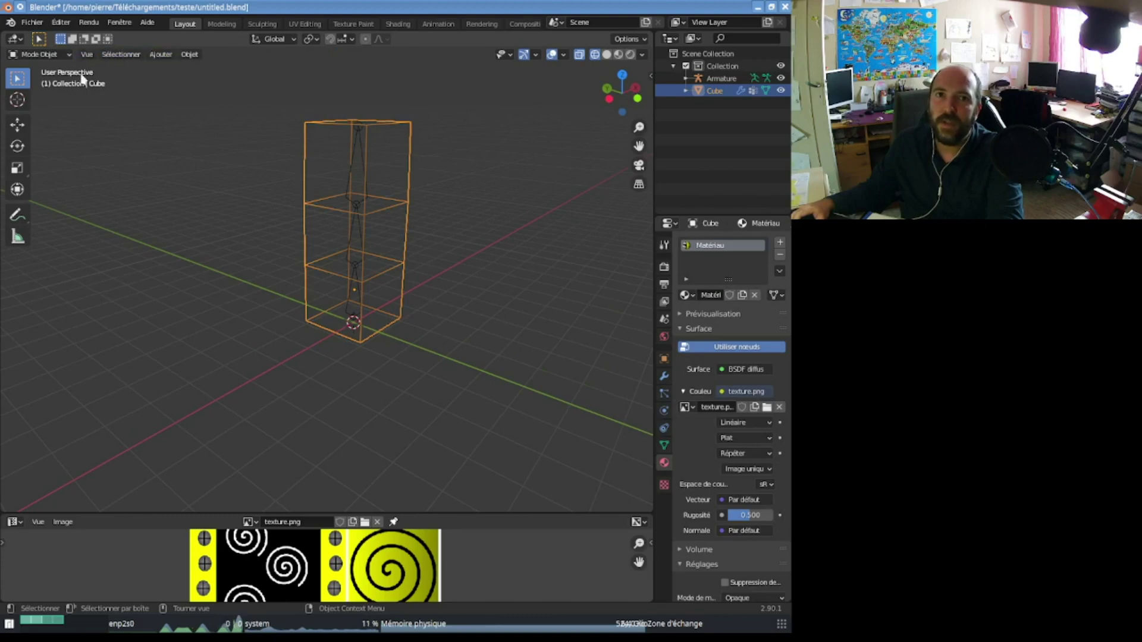
{"action": "key", "text": "Tab"}
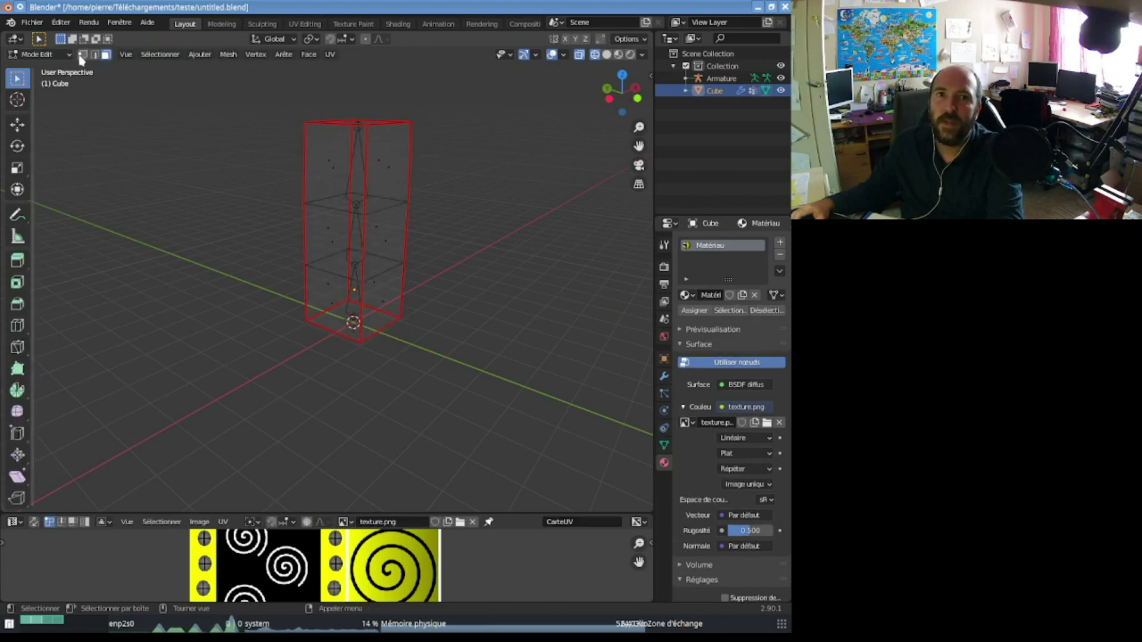
{"action": "left_click", "coordinate": [382, 245]}
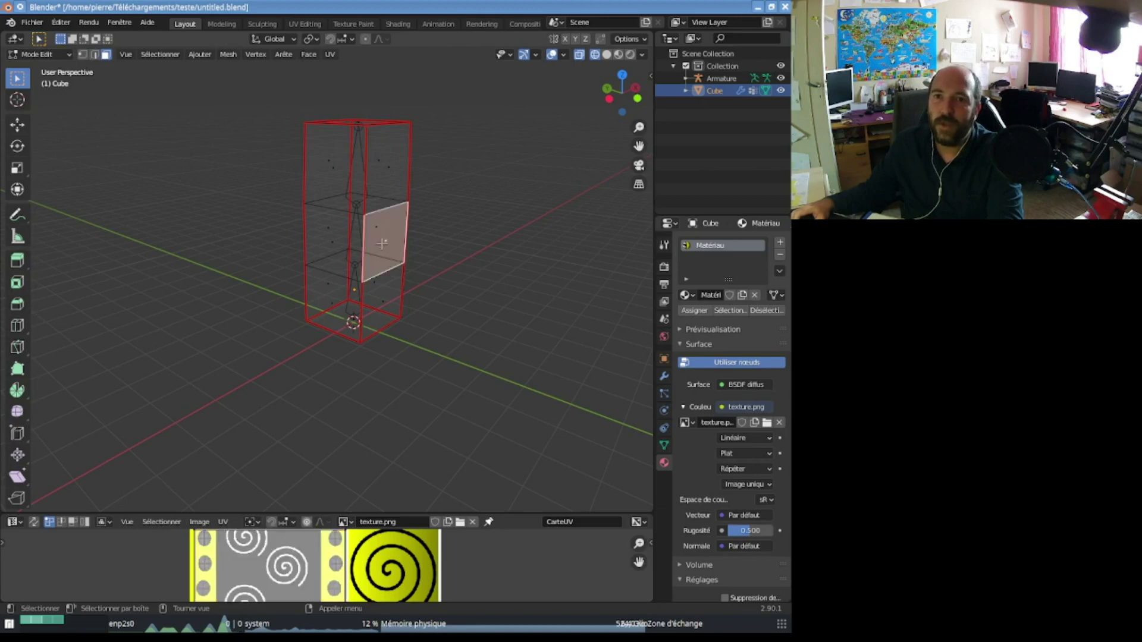
{"action": "middle_click_drag", "start_coordinate": [282, 265], "coordinate": [440, 249]}
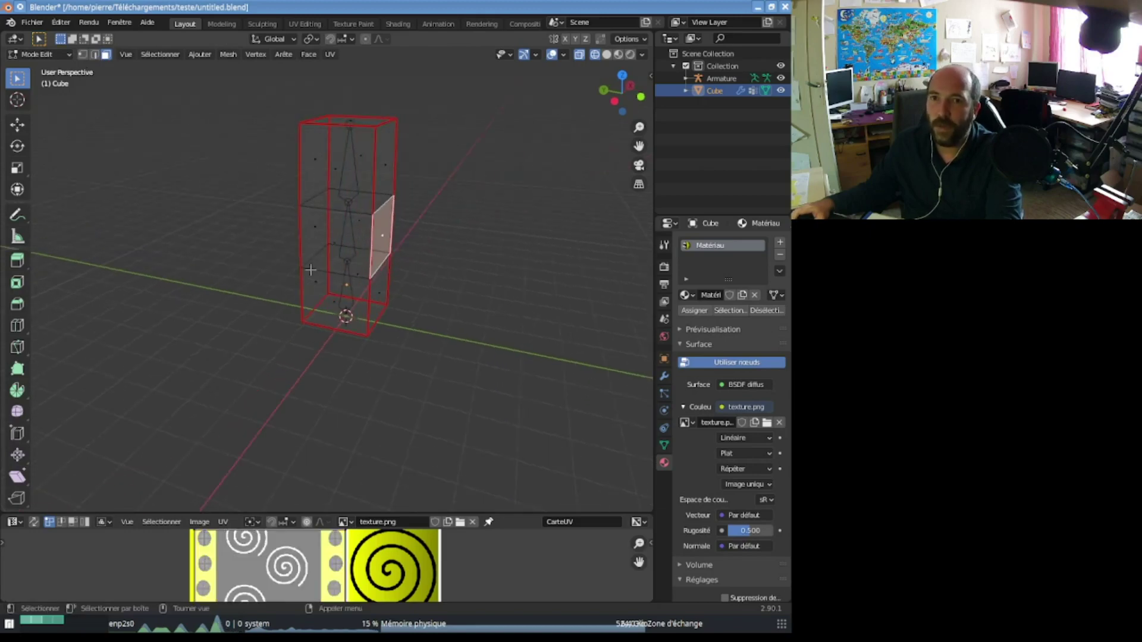
{"action": "key", "text": "e"}
{"action": "key", "text": "y"}
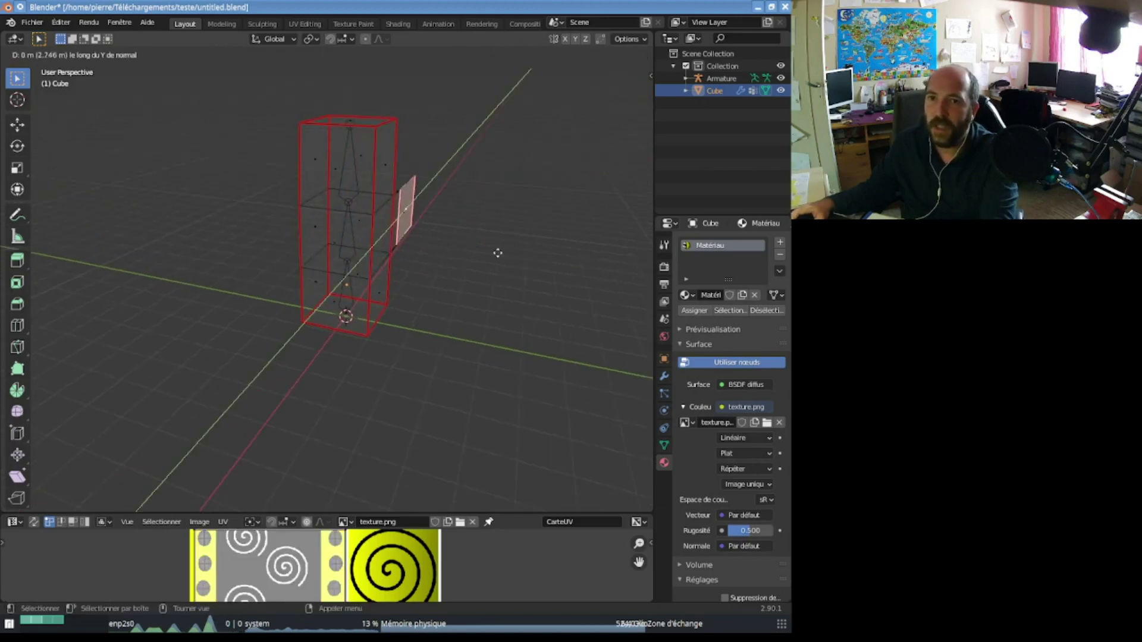
{"action": "key", "text": "x"}
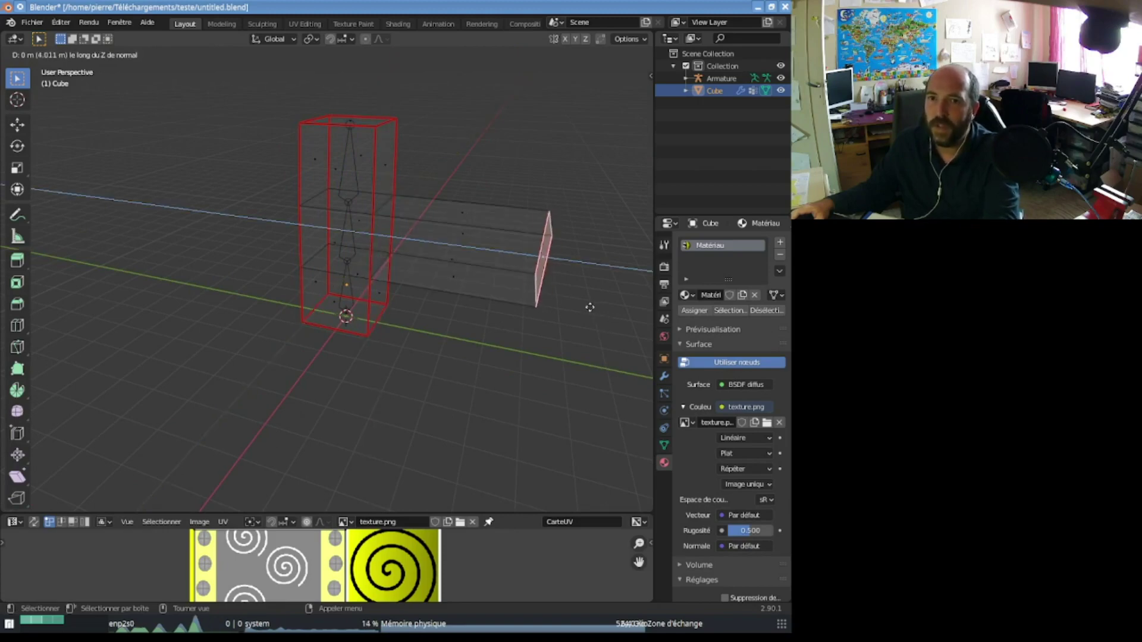
{"action": "left_click", "coordinate": [519, 289]}
{"action": "middle_click_drag", "start_coordinate": [518, 289], "coordinate": [406, 233]}
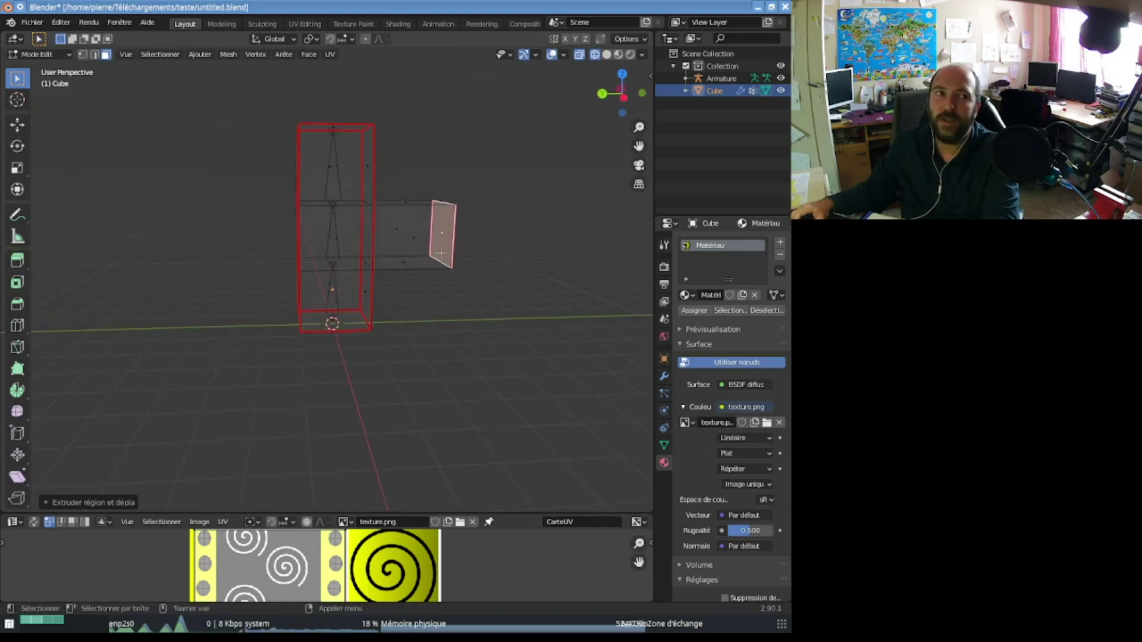
{"action": "middle_click_drag", "start_coordinate": [454, 293], "coordinate": [428, 294]}
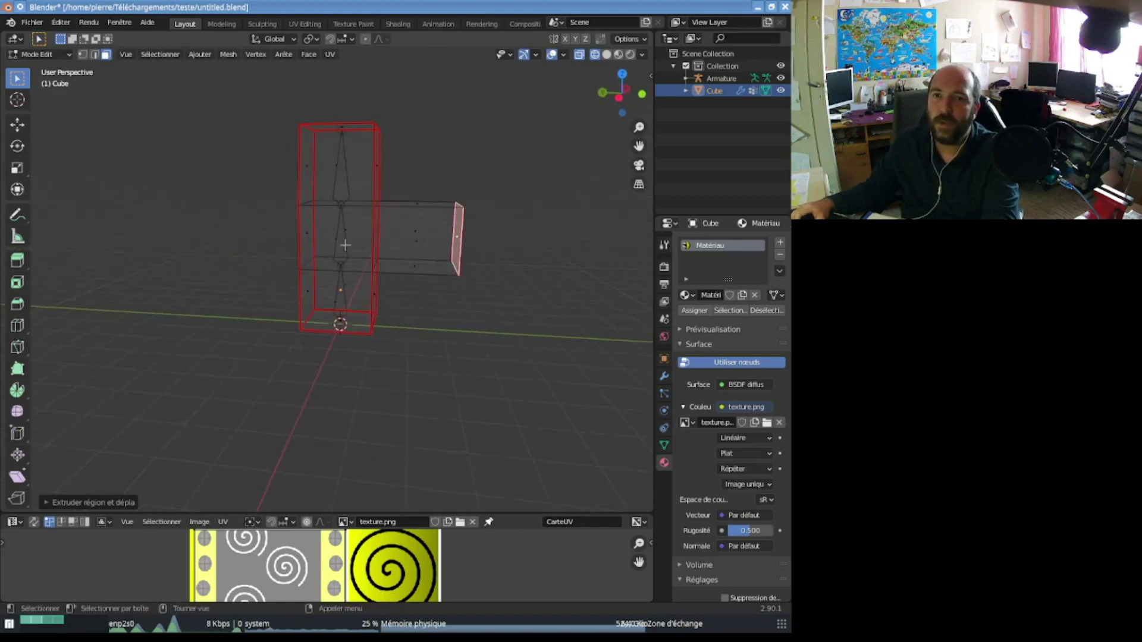
{"action": "left_click", "coordinate": [345, 245]}
Step: Put the armature into Edit Mode and add a new bone
{"action": "left_click", "coordinate": [38, 54]}
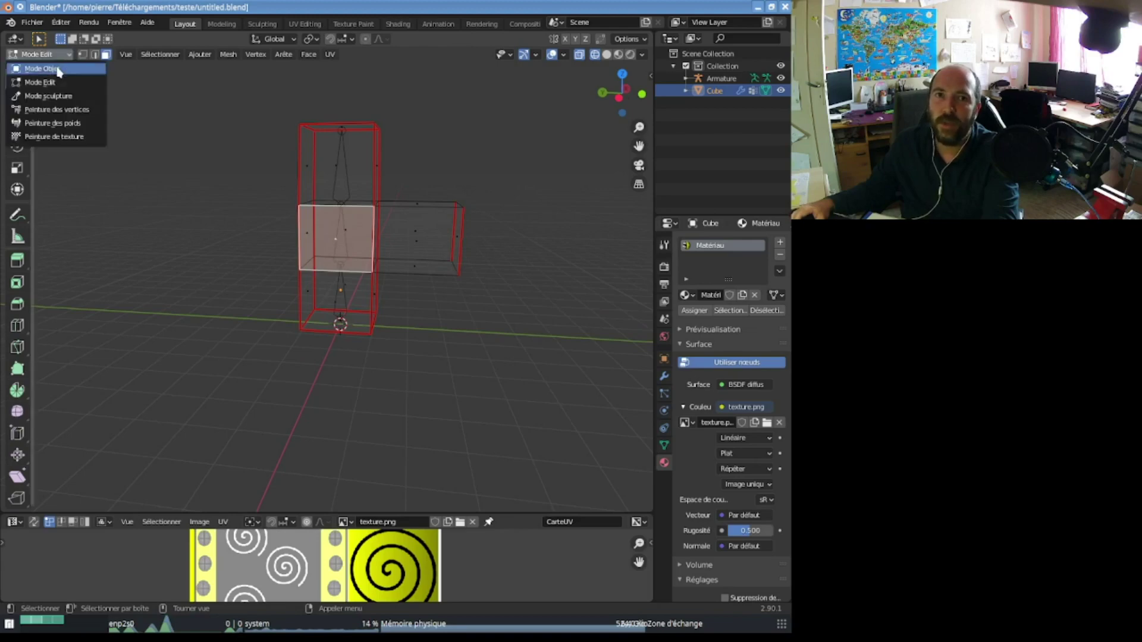
{"action": "left_click", "coordinate": [350, 247]}
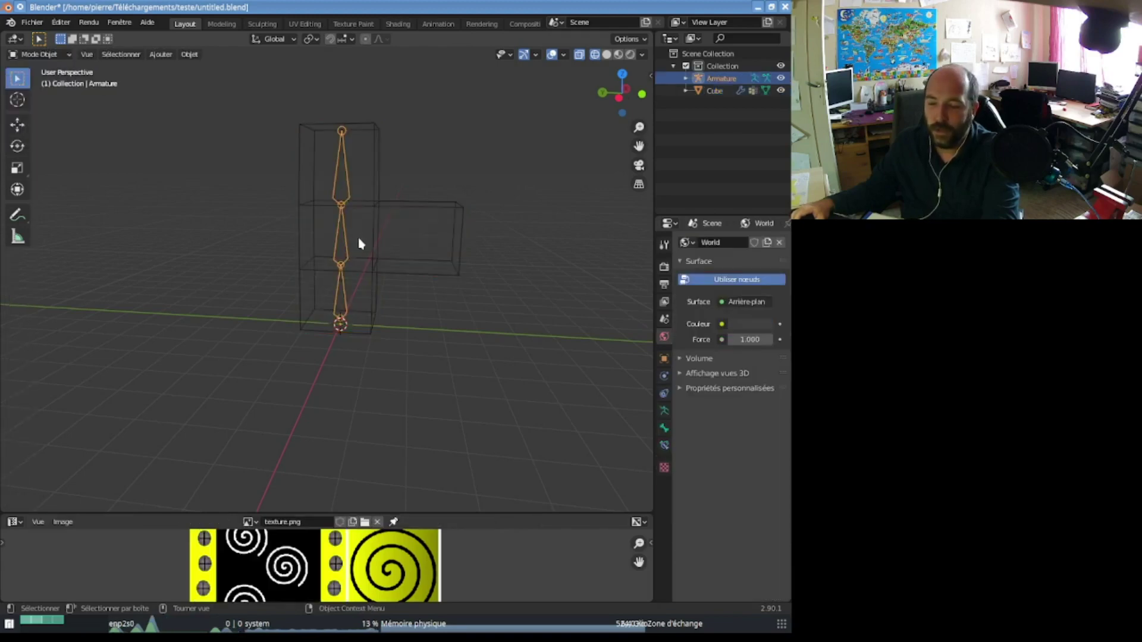
{"action": "key", "text": "Tab"}
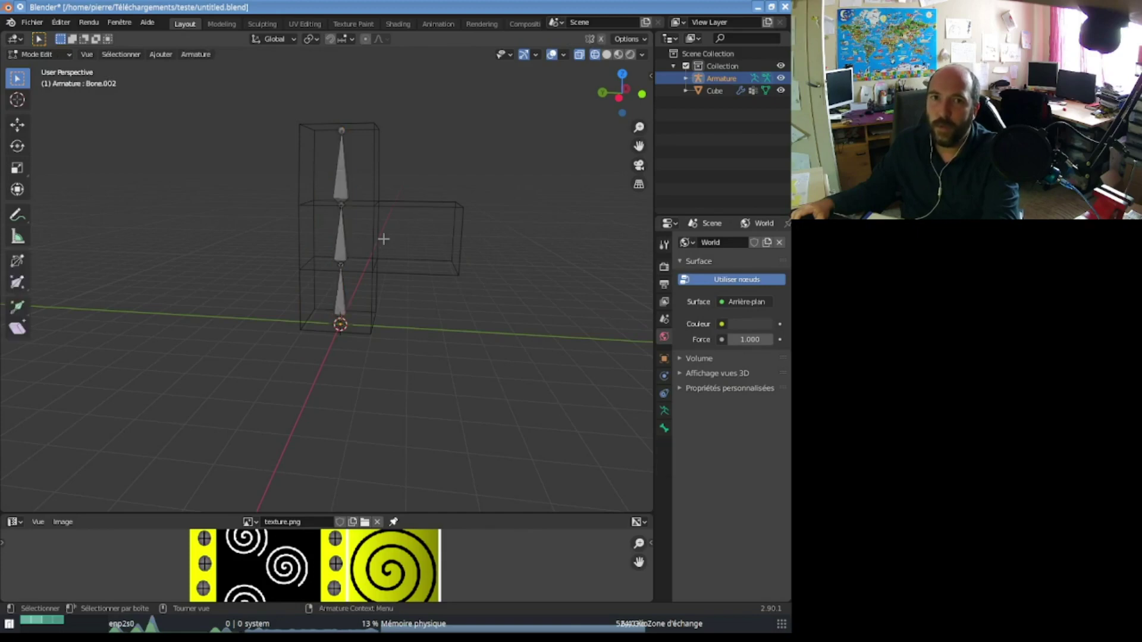
{"action": "key", "text": "shift+a"}
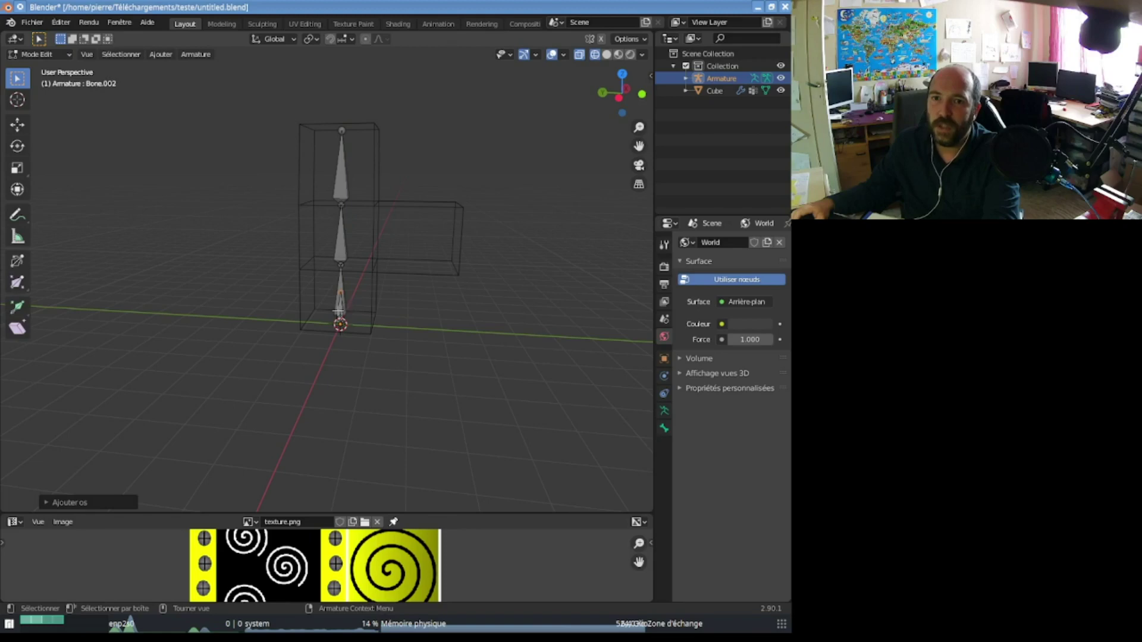
{"action": "left_click", "coordinate": [338, 310]}
{"action": "left_click", "coordinate": [339, 309]}
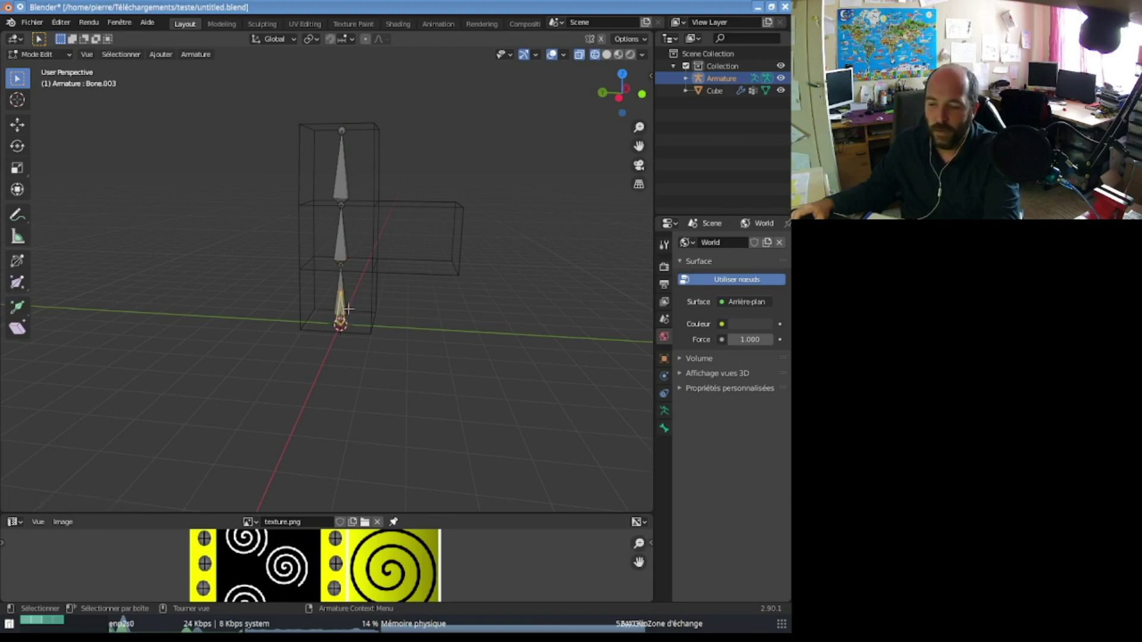
Step: Move the new bone along Y and Z to the arm's height and rotate it 90° horizontal
{"action": "key", "text": "g"}
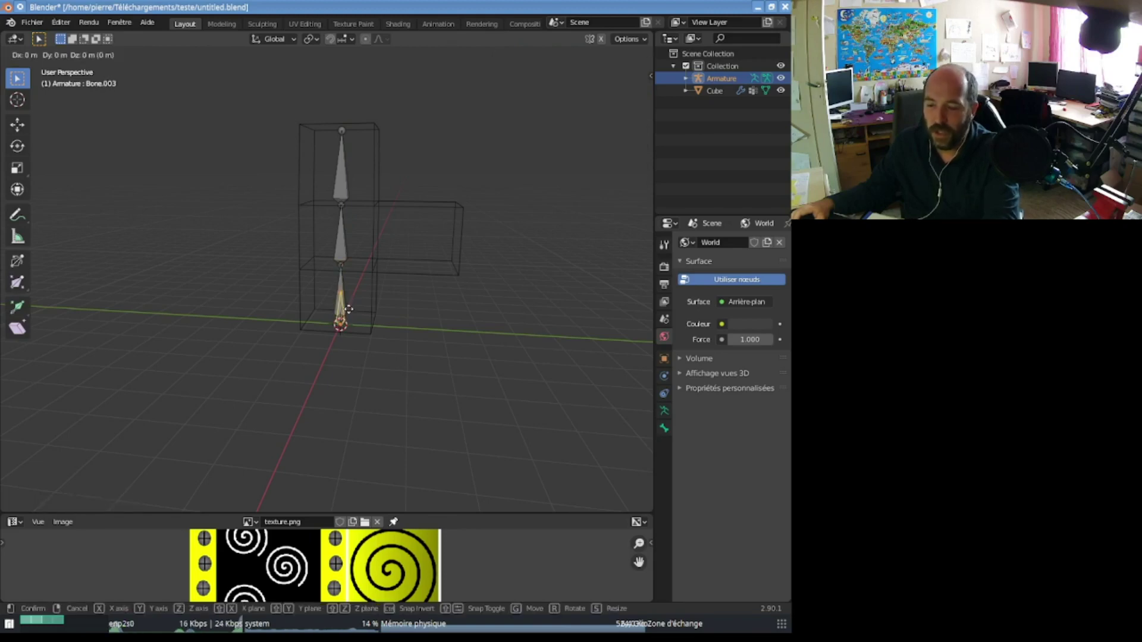
{"action": "key", "text": "y"}
{"action": "left_click", "coordinate": [419, 316]}
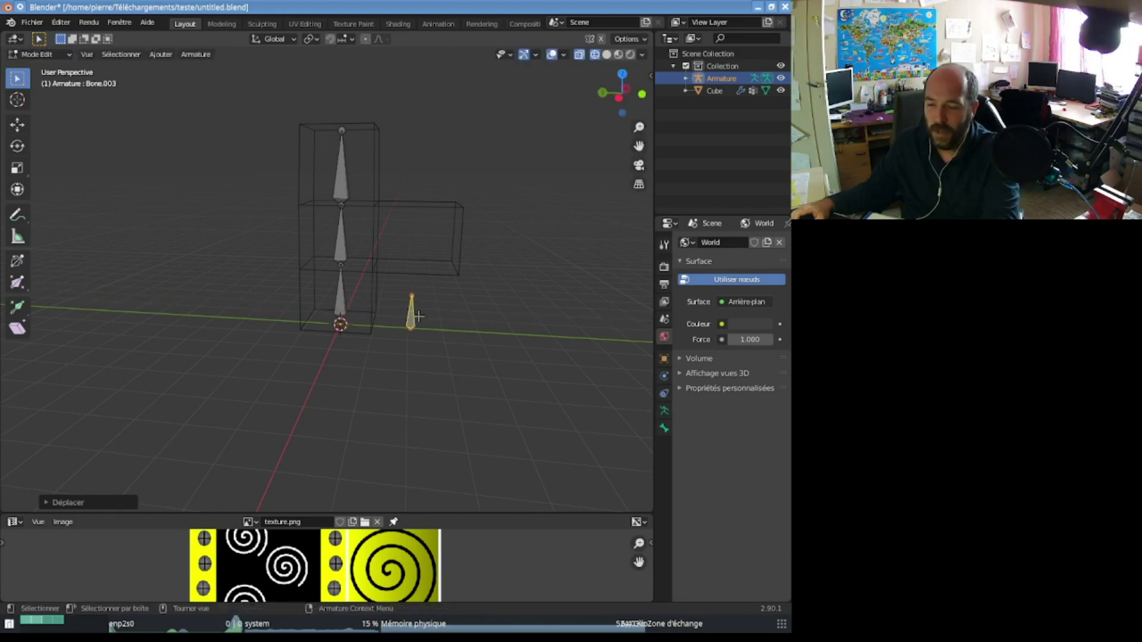
{"action": "key", "text": "g"}
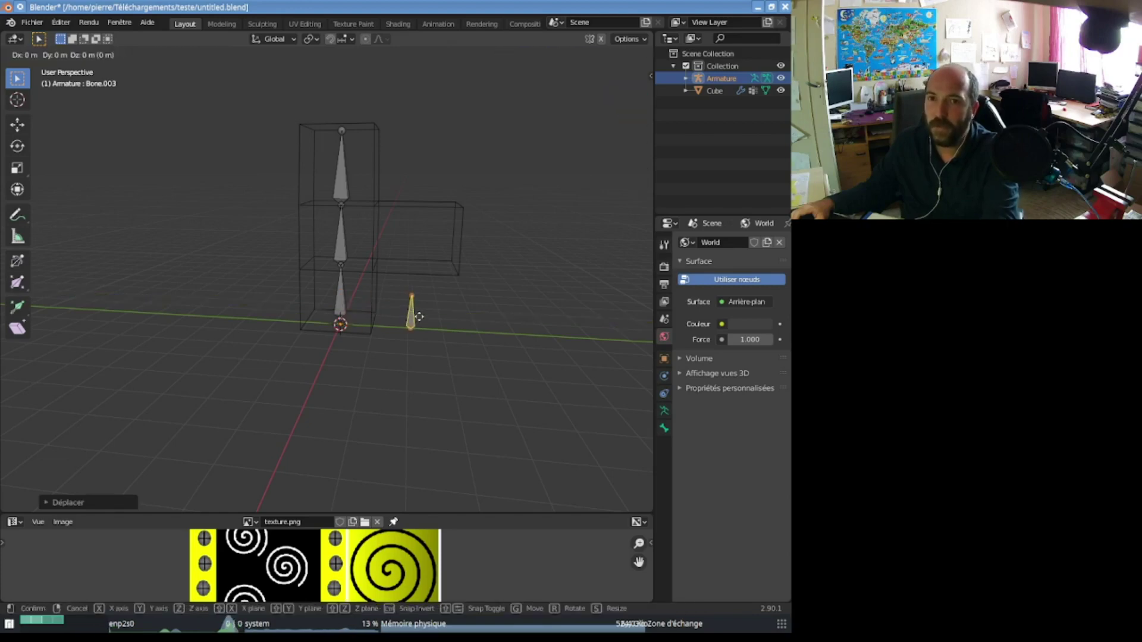
{"action": "key", "text": "z"}
{"action": "left_click", "coordinate": [425, 238]}
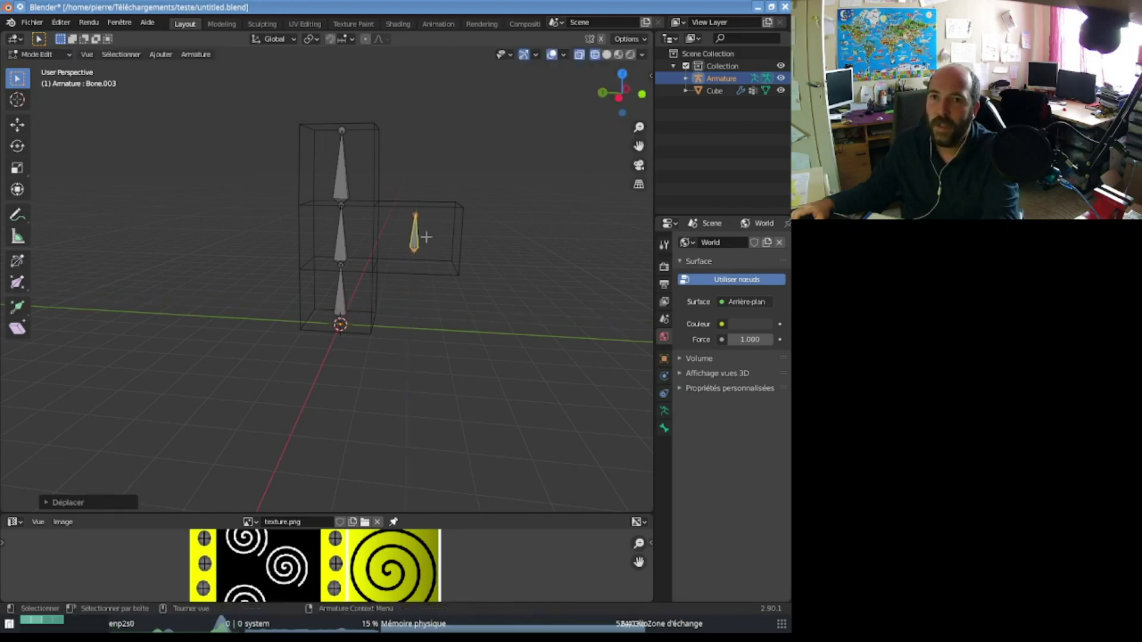
{"action": "type", "text": "r9"}
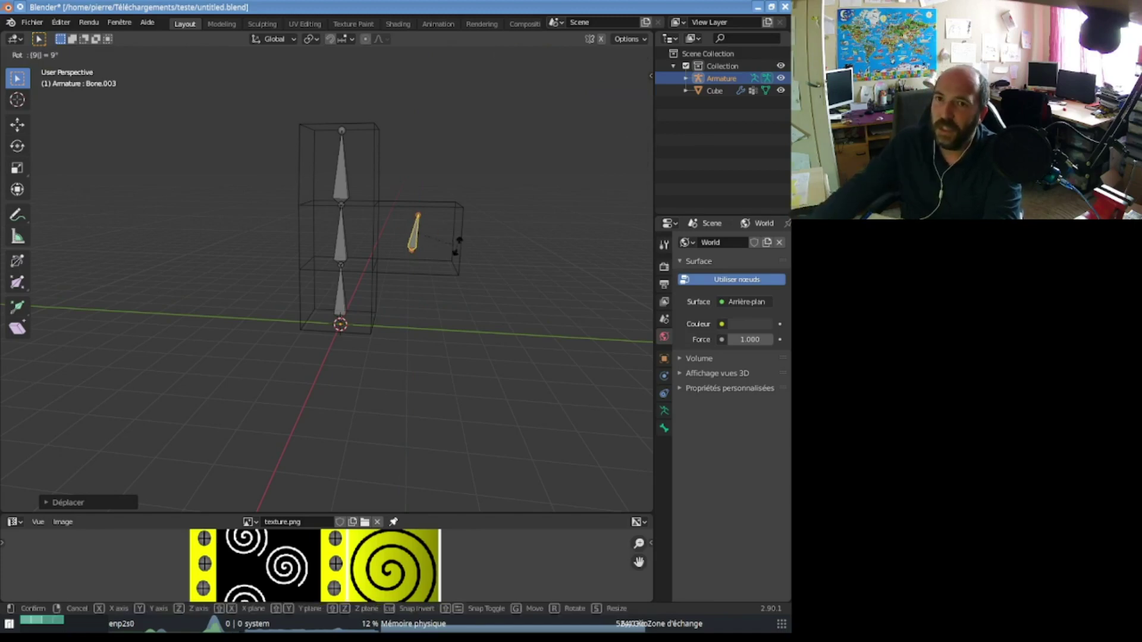
{"action": "type", "text": "0"}
{"action": "key", "text": "Return"}
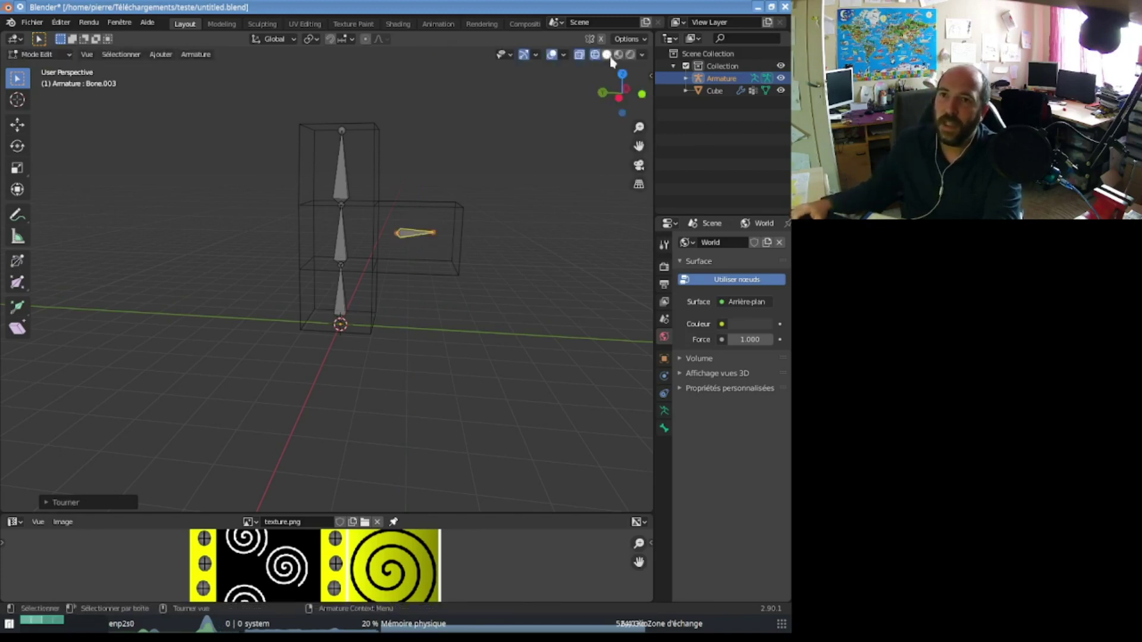
Step: In left view, scale the horizontal bone to stretch the length of the arm
{"action": "left_click", "coordinate": [625, 90]}
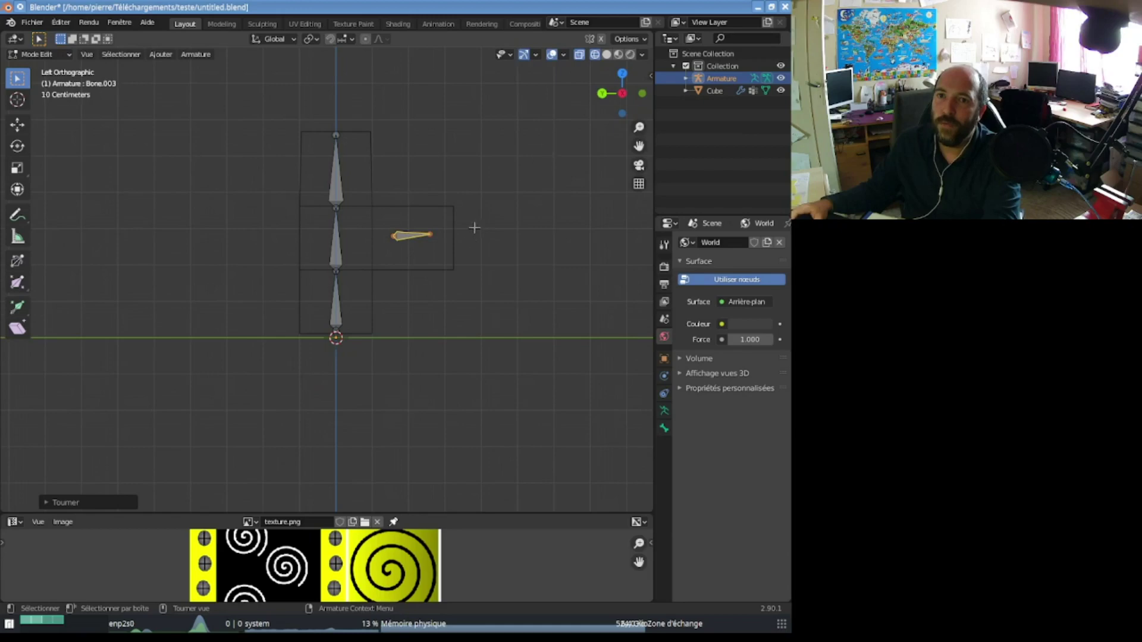
{"action": "key", "text": "s"}
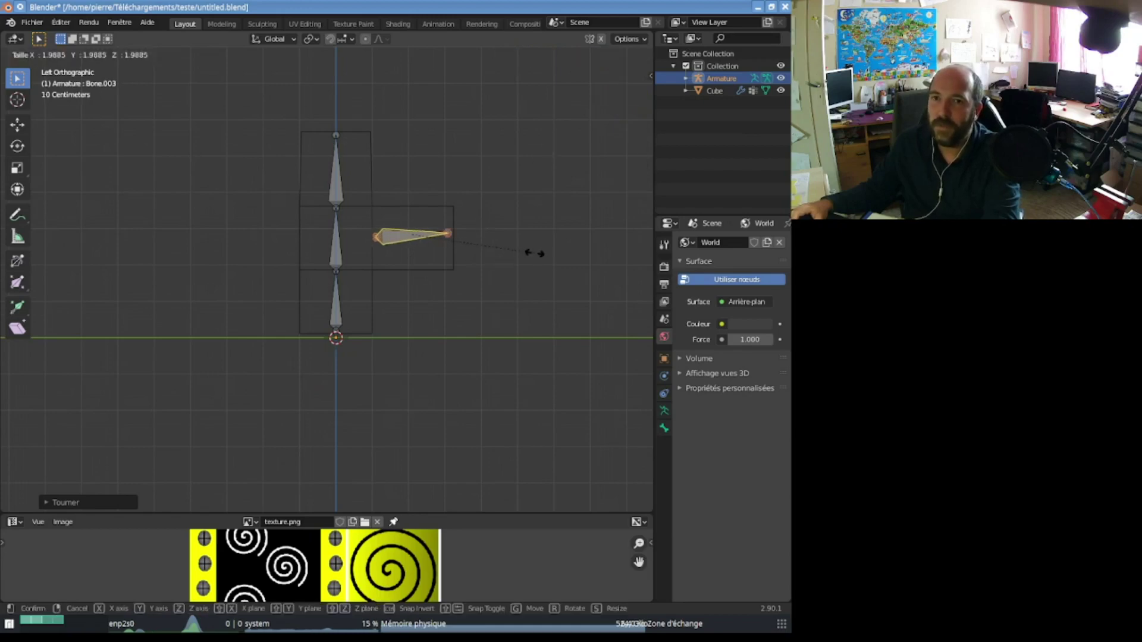
{"action": "left_click", "coordinate": [530, 252]}
{"action": "middle_click_drag", "start_coordinate": [402, 340], "coordinate": [424, 352]}
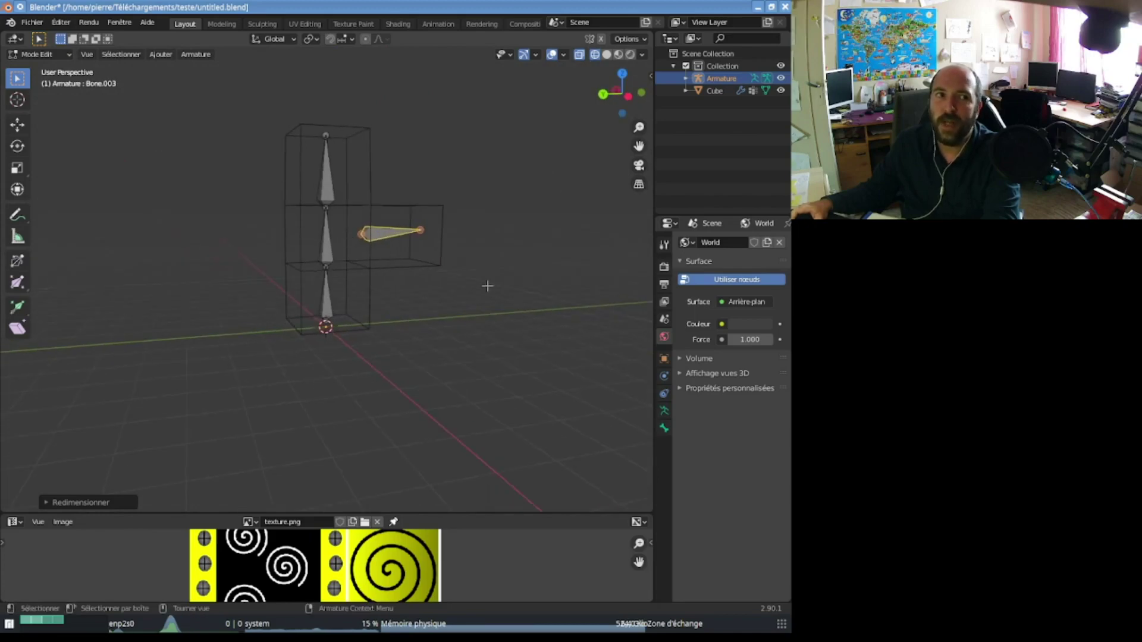
{"action": "middle_click_drag", "start_coordinate": [487, 286], "coordinate": [439, 284]}
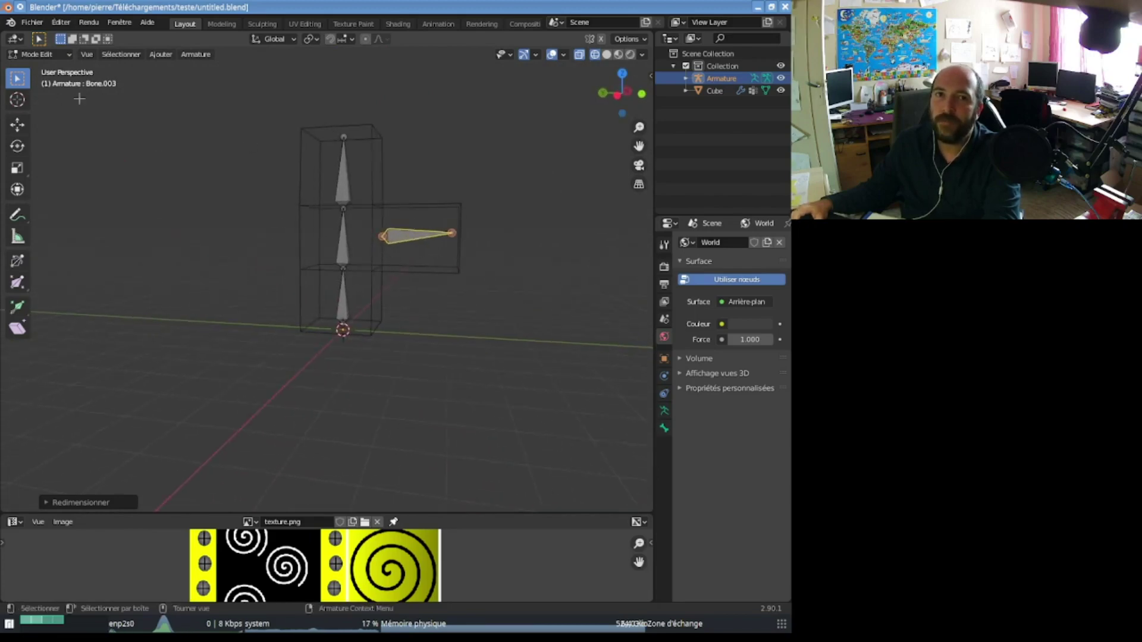
Step: Parent the arm bone to the middle bone Bone.001 with Keep Offset
{"action": "left_click", "coordinate": [410, 234]}
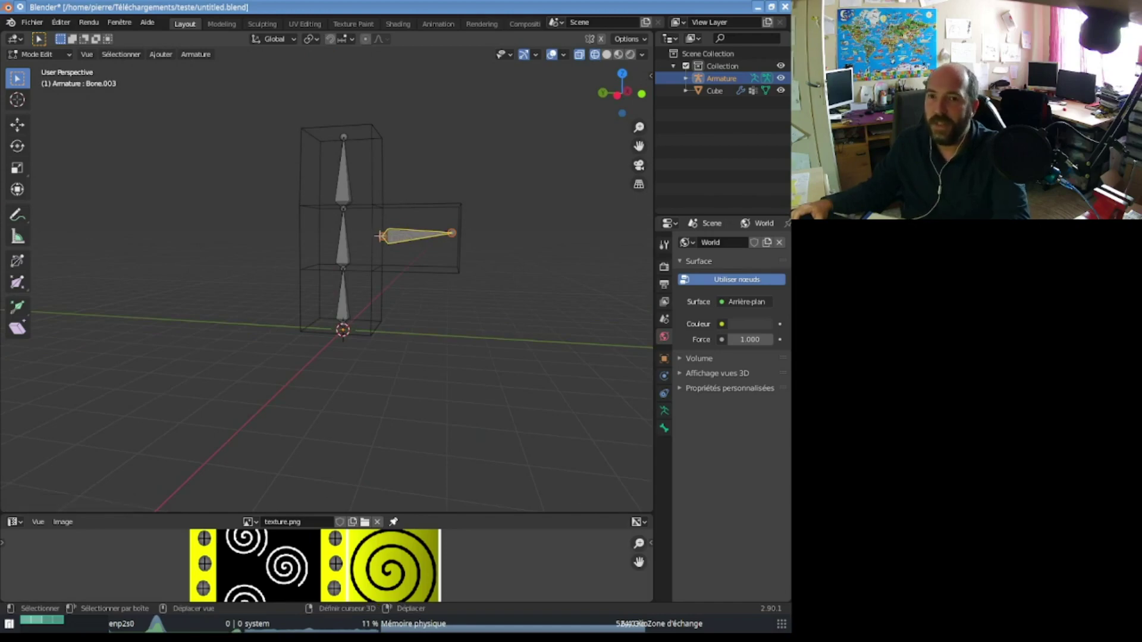
{"action": "left_click", "coordinate": [343, 243]}
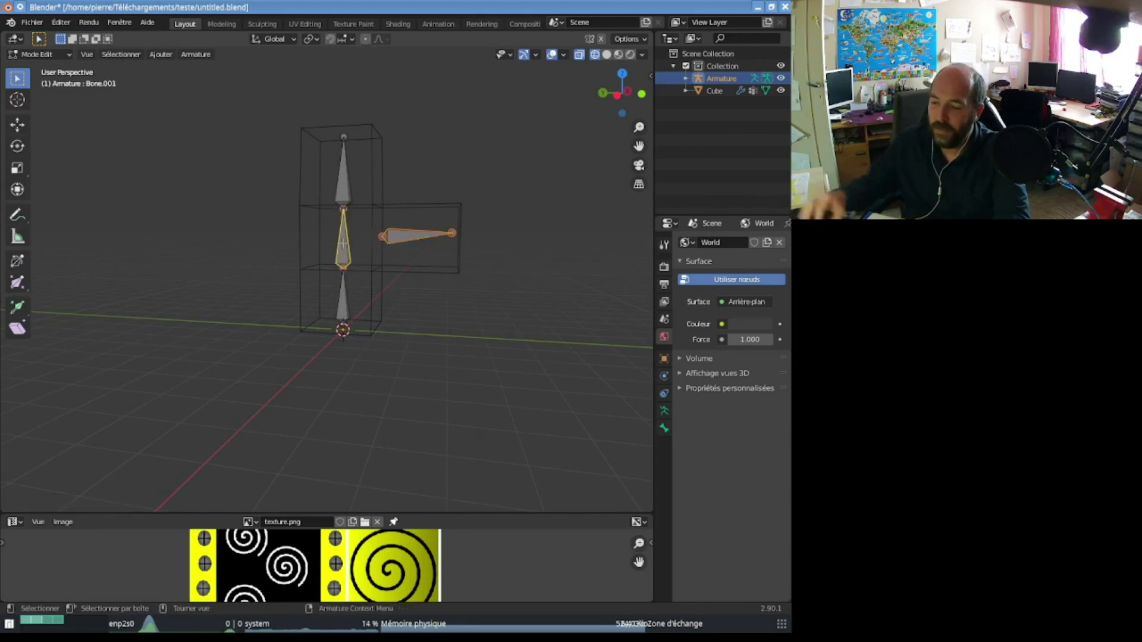
{"action": "key", "text": "ctrl+p"}
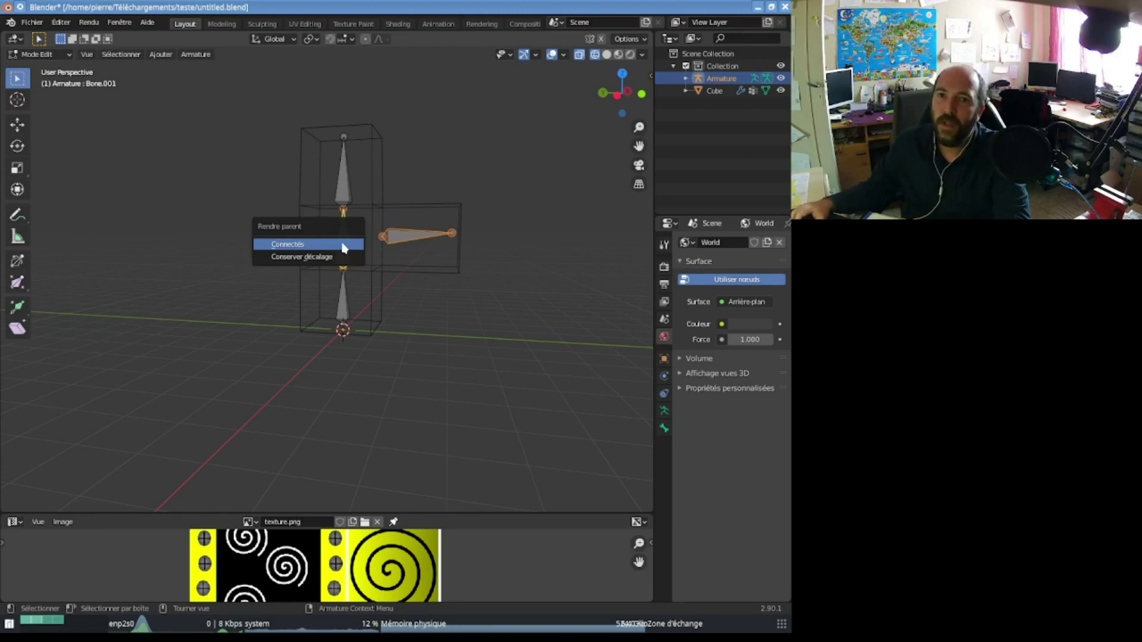
{"action": "left_click", "coordinate": [346, 256]}
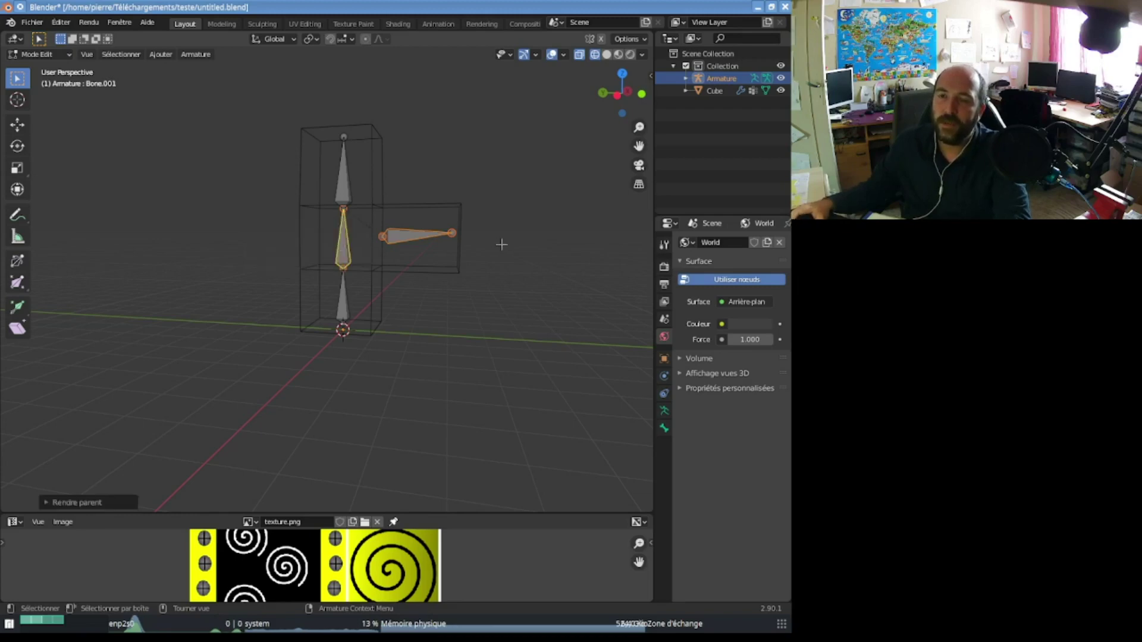
{"action": "mouse_move", "coordinate": [501, 245]}
{"action": "middle_mouse_down"}
{"action": "mouse_move", "coordinate": [538, 249]}
{"action": "mouse_move", "coordinate": [507, 245]}
{"action": "middle_mouse_up"}
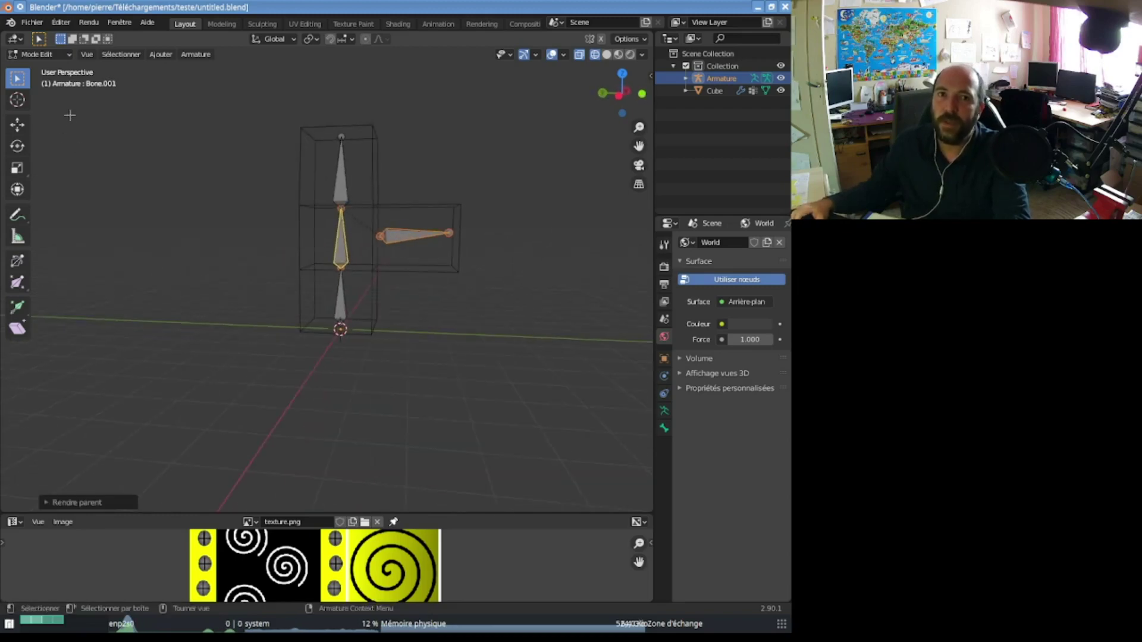
{"action": "left_click", "coordinate": [38, 55]}
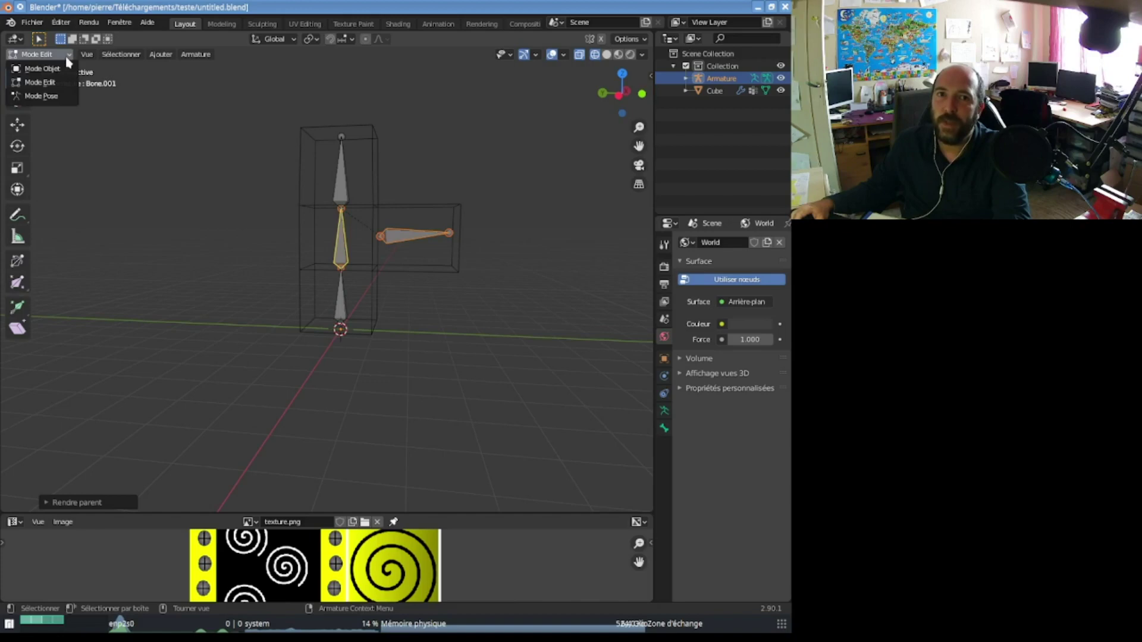
Step: In Pose Mode, test-rotate the middle bone and the horizontal arm bone
{"action": "left_click", "coordinate": [43, 97]}
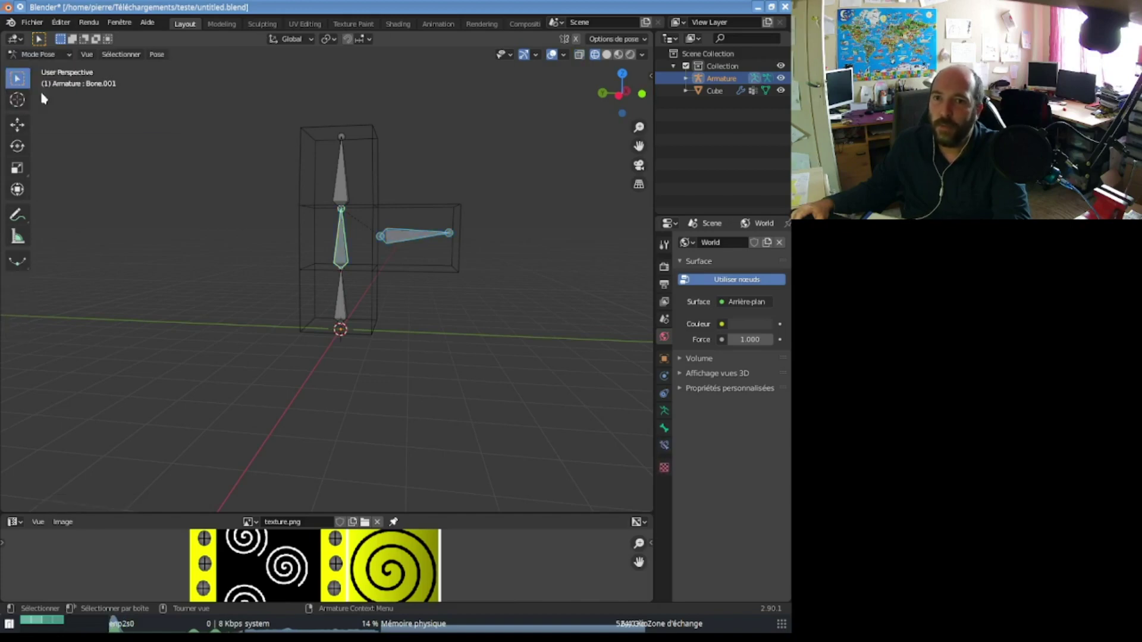
{"action": "left_click", "coordinate": [353, 255]}
{"action": "key", "text": "r"}
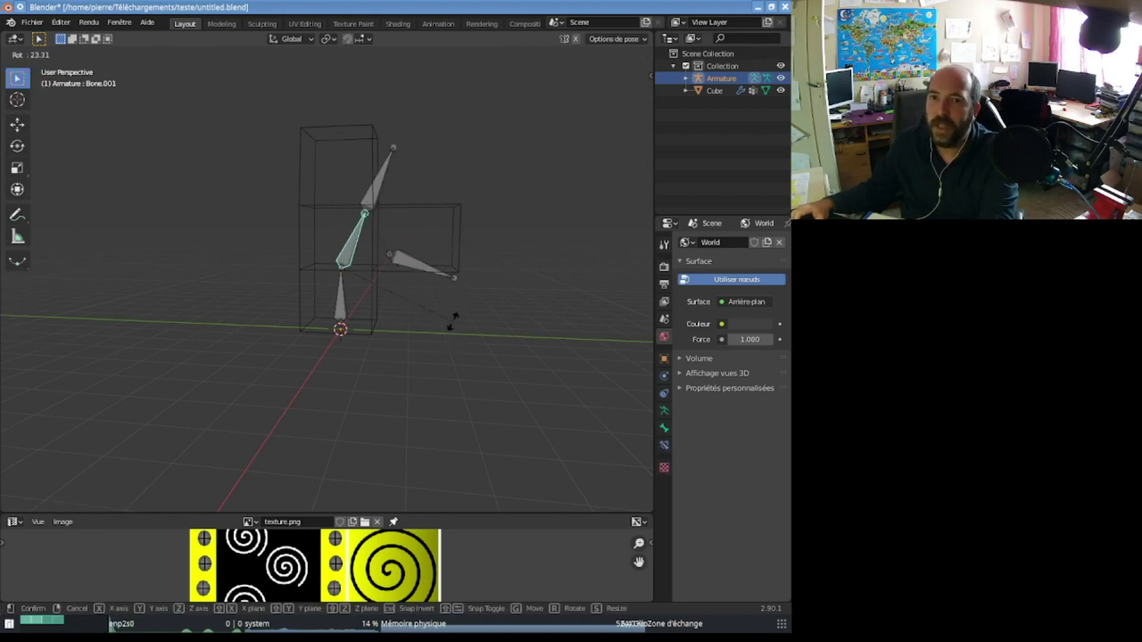
{"action": "left_click", "coordinate": [453, 278]}
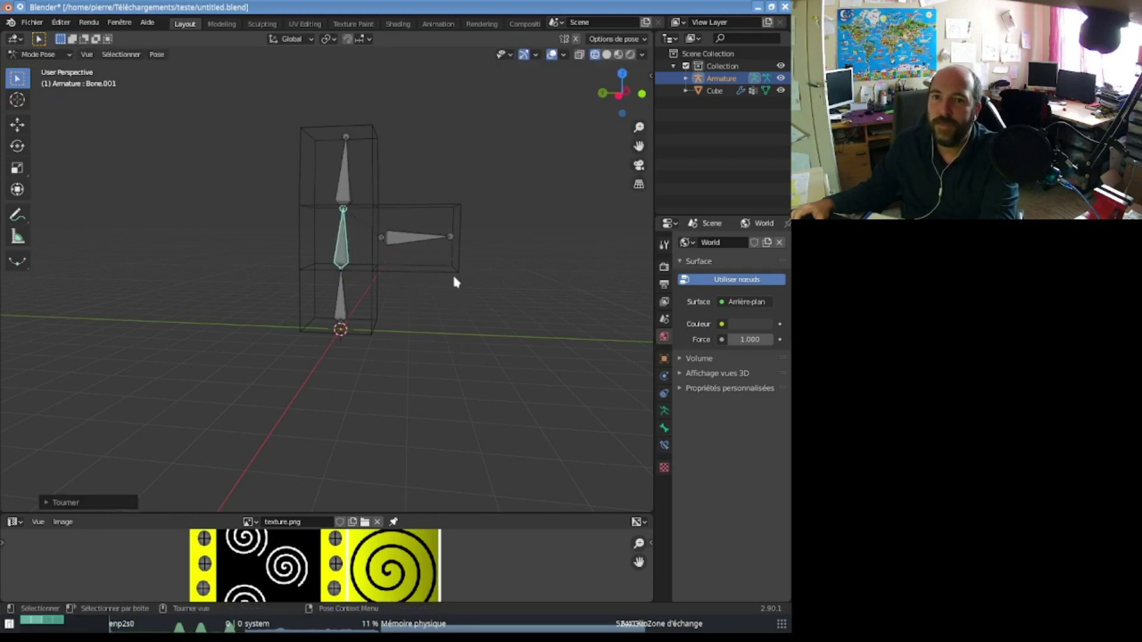
{"action": "left_click", "coordinate": [408, 243]}
{"action": "key", "text": "r"}
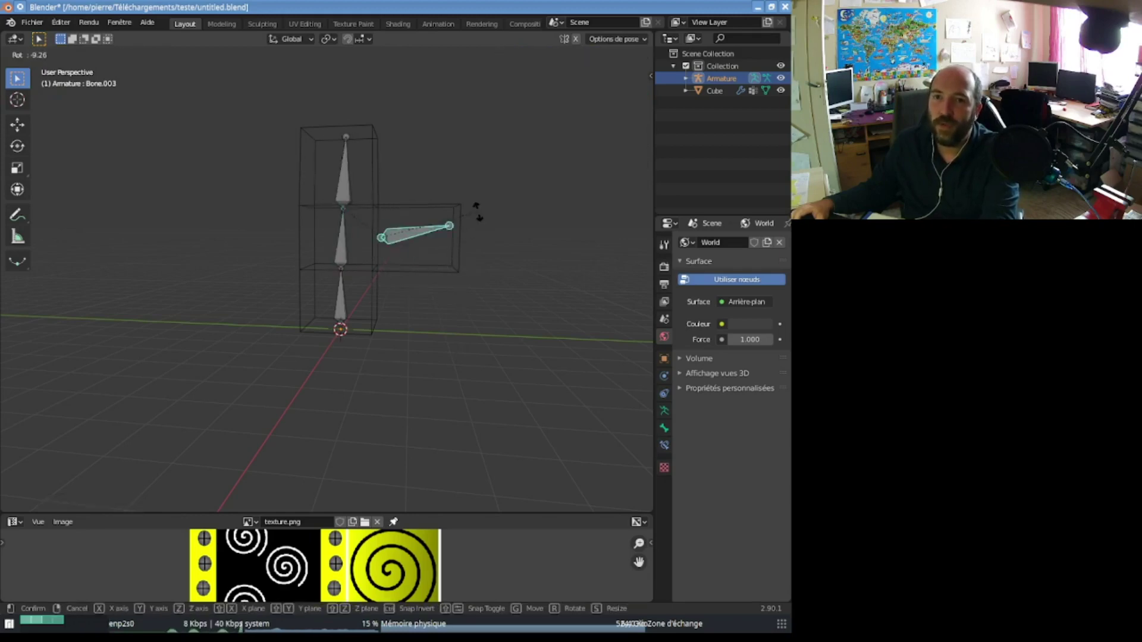
{"action": "left_click", "coordinate": [476, 211]}
Step: Test-rotate the top and bottom bones of the chain
{"action": "left_click", "coordinate": [348, 182]}
{"action": "key", "text": "r"}
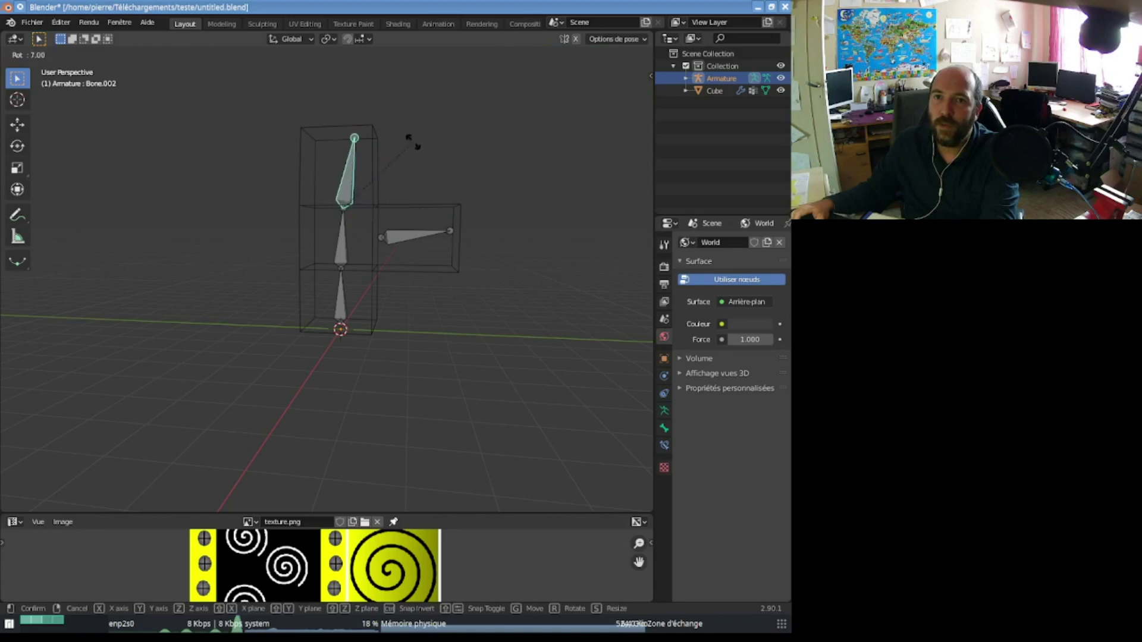
{"action": "left_click", "coordinate": [415, 143]}
{"action": "left_click", "coordinate": [348, 299]}
{"action": "key", "text": "r"}
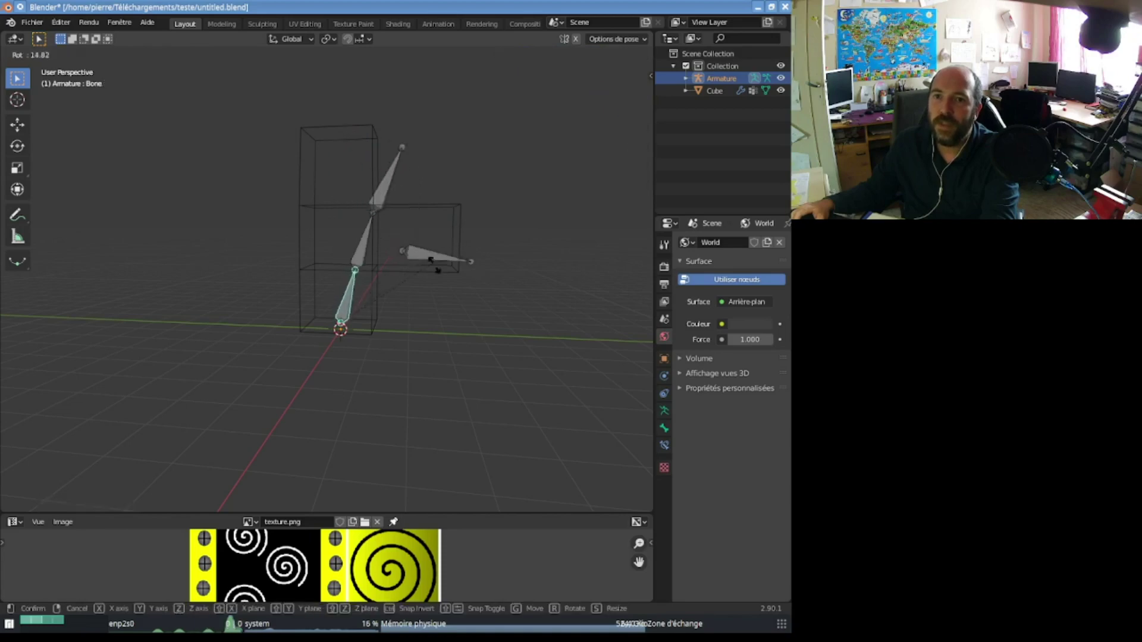
{"action": "left_click", "coordinate": [535, 267]}
Step: Undo the rotations back to the straight chain and return to Object Mode
{"action": "key", "text": "ctrl+z"}
{"action": "key", "text": "ctrl+z"}
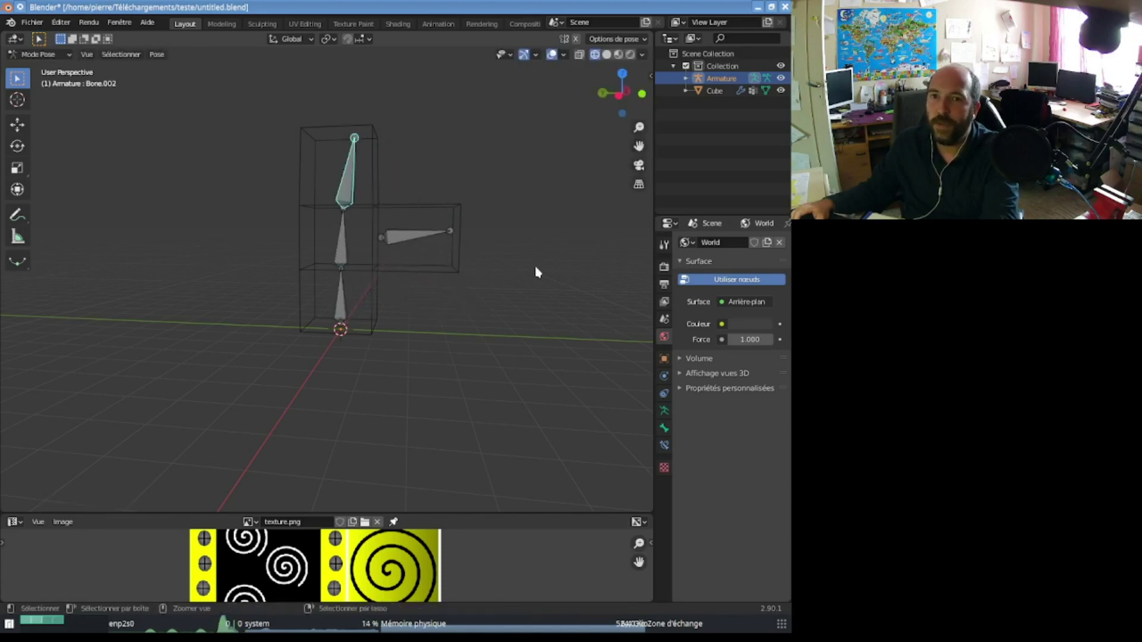
{"action": "key", "text": "ctrl+z"}
{"action": "key", "text": "ctrl+z"}
{"action": "key", "text": "ctrl+z"}
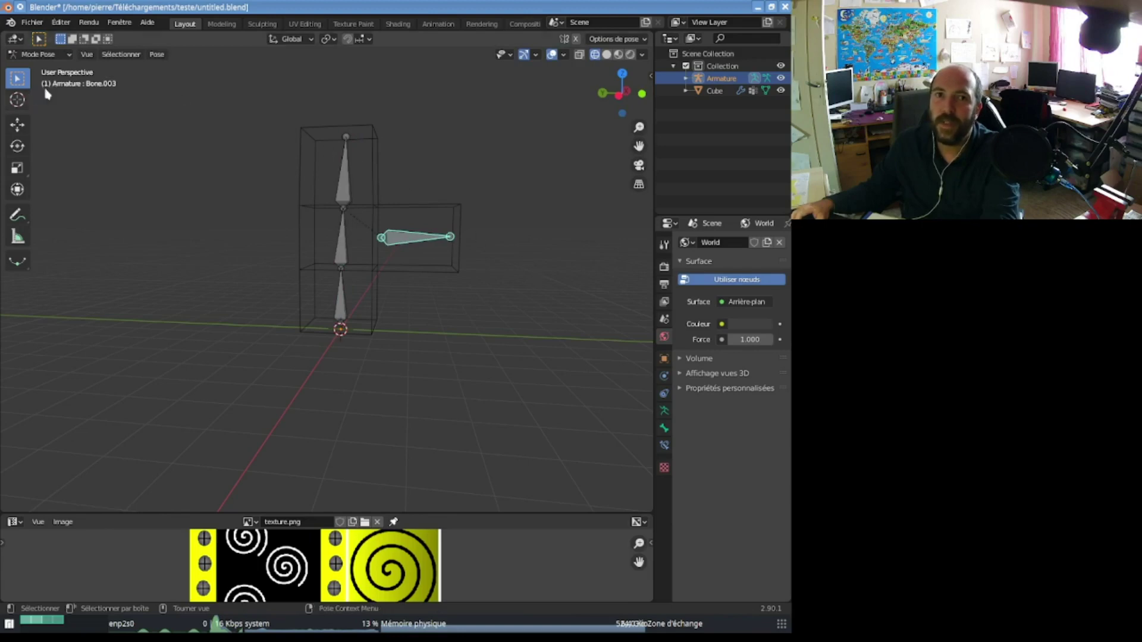
{"action": "left_click", "coordinate": [38, 54]}
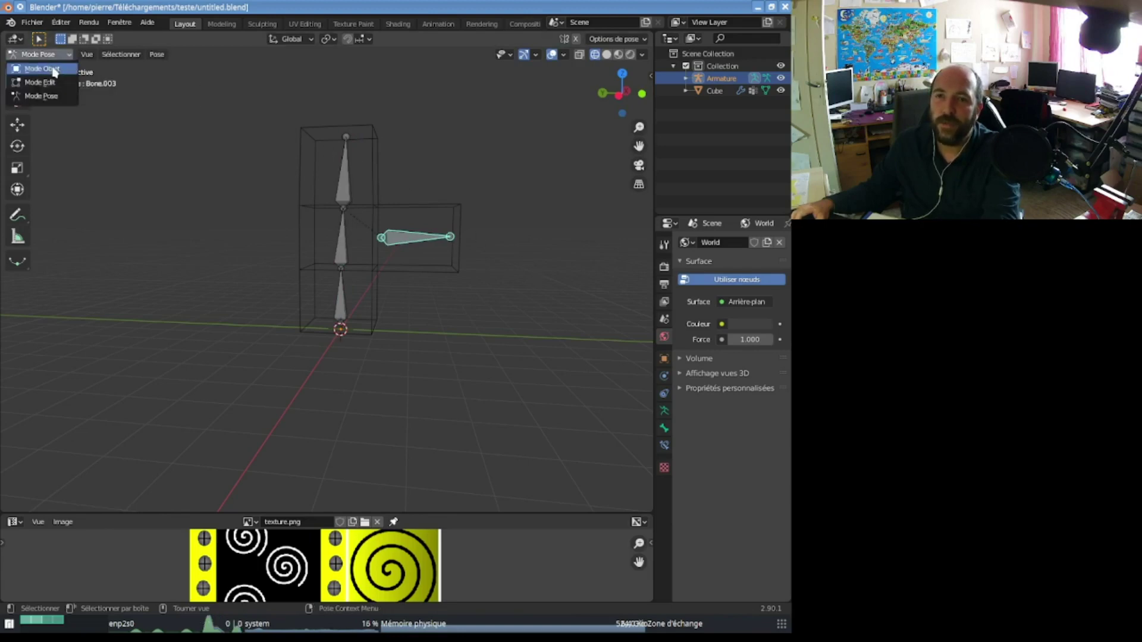
{"action": "left_click", "coordinate": [52, 69]}
Step: Switch the viewport shading to Material Preview to show the cube's spiral texture
{"action": "middle_click_drag", "start_coordinate": [458, 157], "coordinate": [398, 190]}
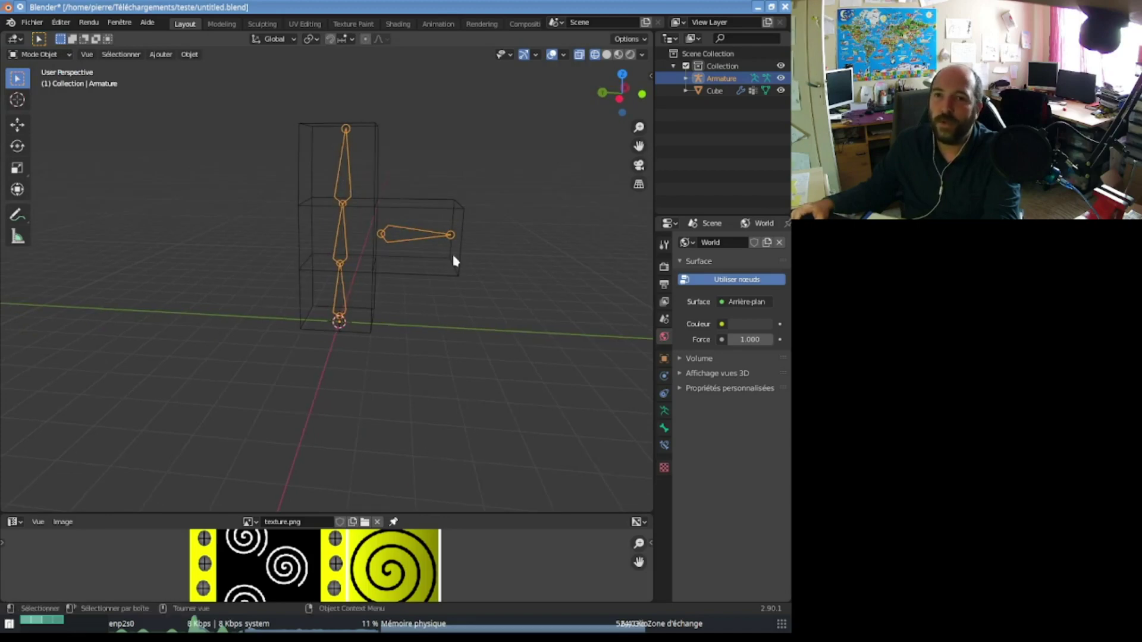
{"action": "left_click", "coordinate": [618, 55]}
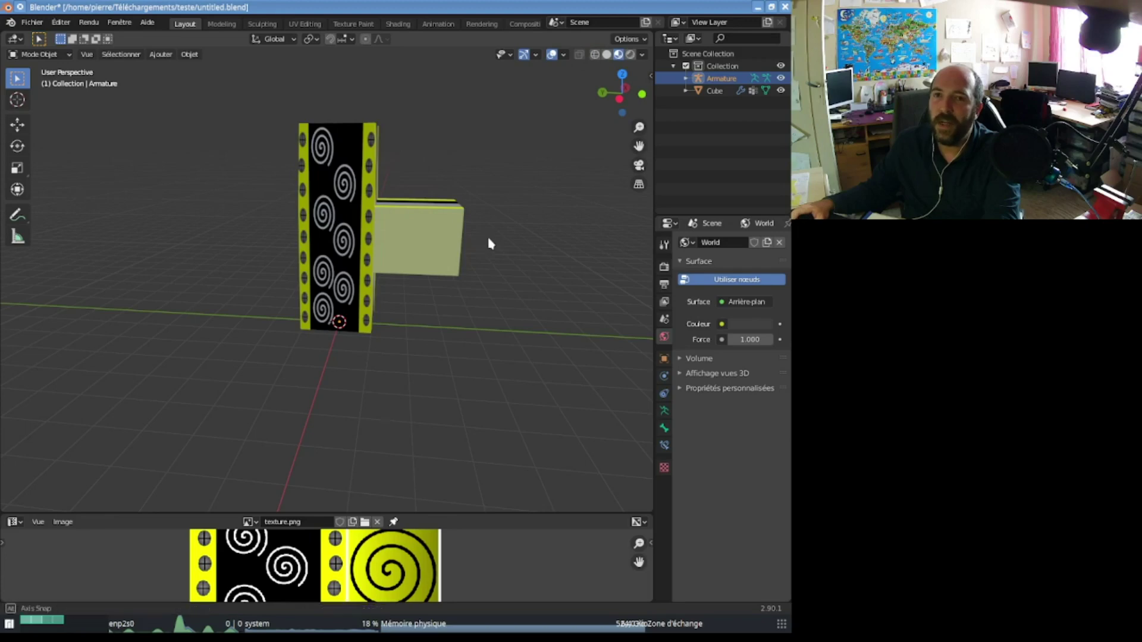
{"action": "mouse_move", "coordinate": [489, 242]}
{"action": "middle_mouse_down"}
{"action": "mouse_move", "coordinate": [331, 247]}
{"action": "mouse_move", "coordinate": [497, 237]}
{"action": "middle_mouse_up"}
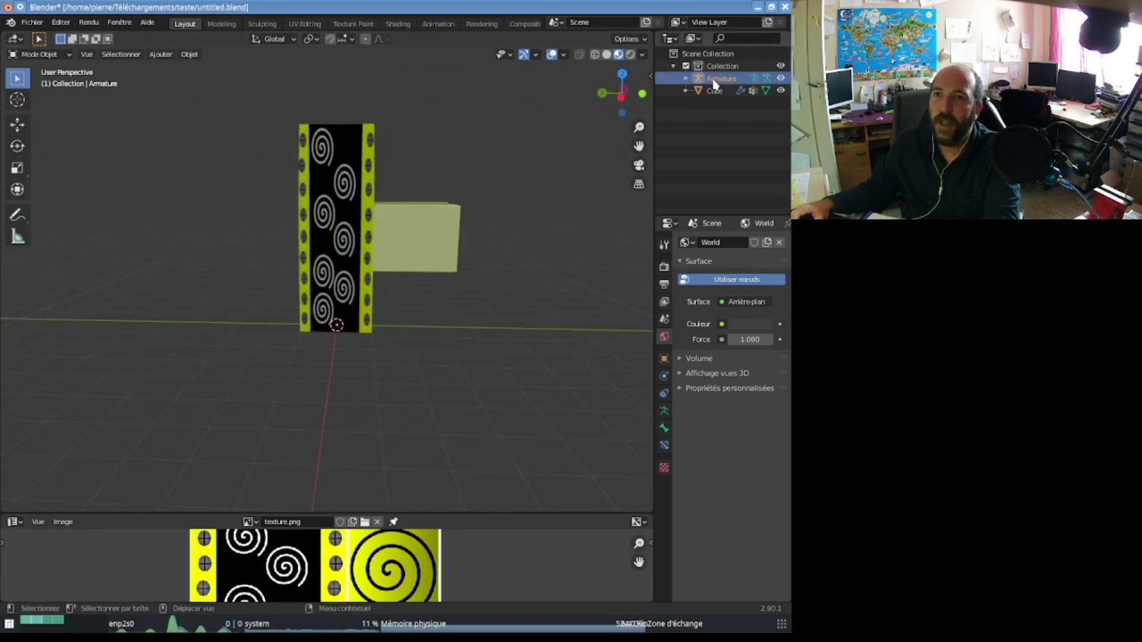
Step: Enable the armature's In Front (En avant) viewport display option, then deselect it
{"action": "left_click", "coordinate": [668, 413]}
{"action": "left_click", "coordinate": [690, 415]}
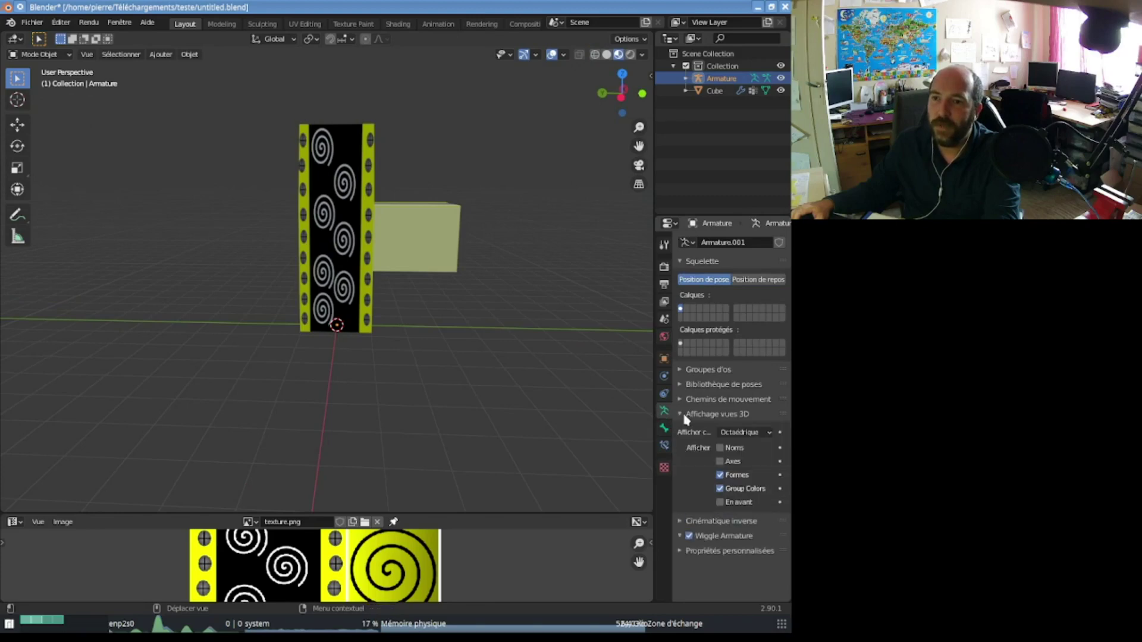
{"action": "left_click", "coordinate": [720, 503]}
{"action": "mouse_move", "coordinate": [510, 216]}
{"action": "middle_mouse_down"}
{"action": "mouse_move", "coordinate": [497, 222]}
{"action": "mouse_move", "coordinate": [517, 198]}
{"action": "middle_mouse_up"}
{"action": "left_click", "coordinate": [498, 221]}
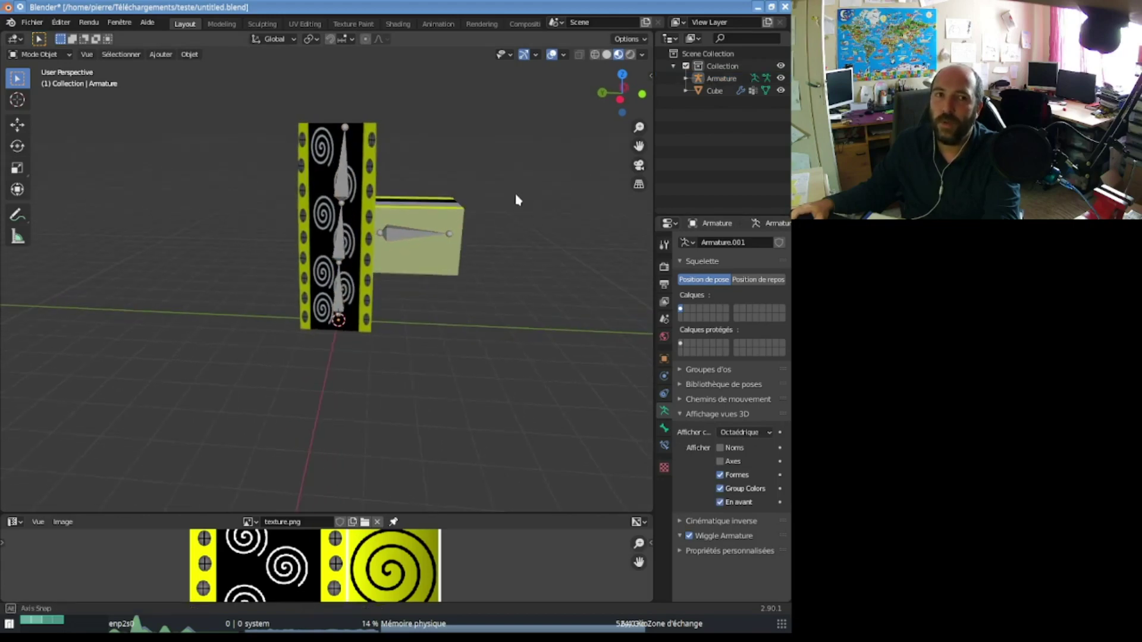
Step: Parent the cube to the armature with automatic weights, then select the armature alone
{"action": "left_click", "coordinate": [410, 214]}
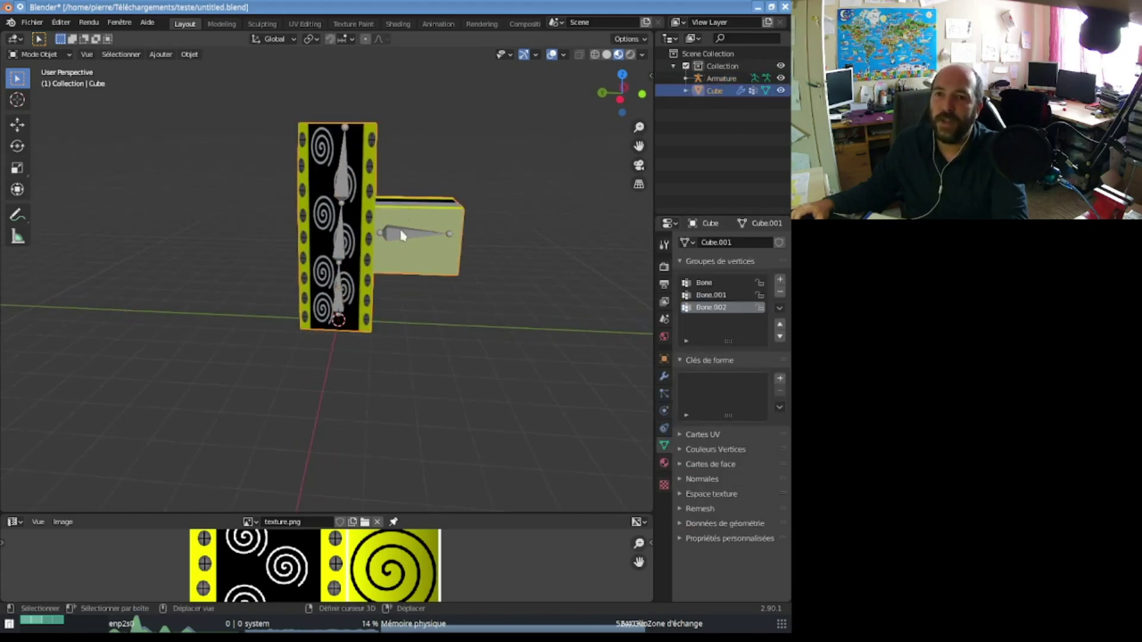
{"action": "left_click", "coordinate": [401, 235], "text": "shift"}
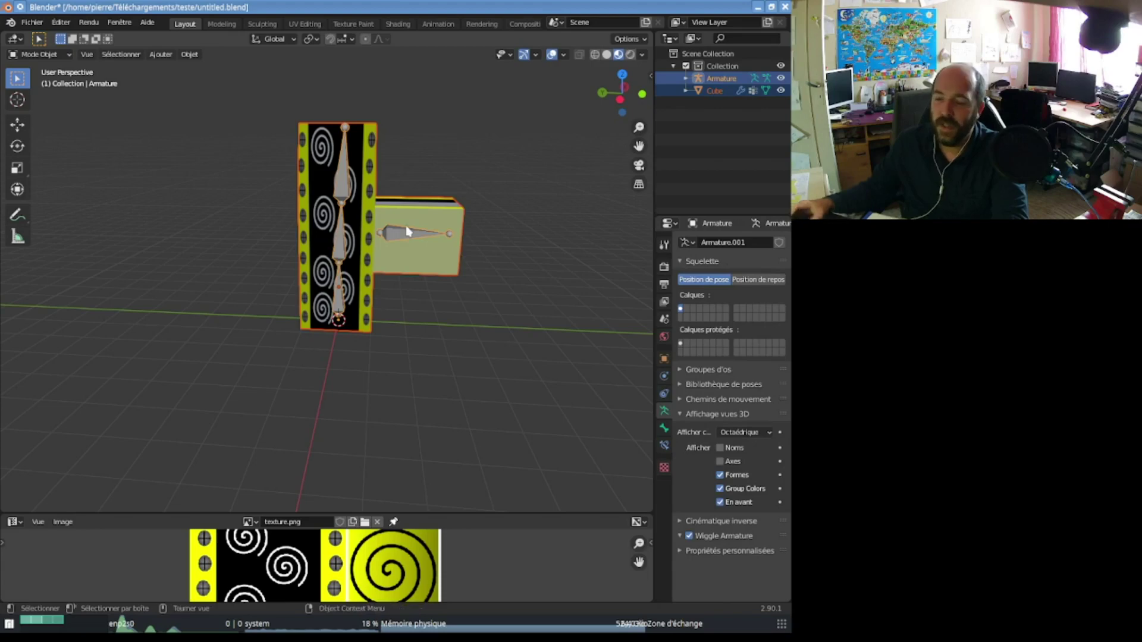
{"action": "key", "text": "ctrl+p"}
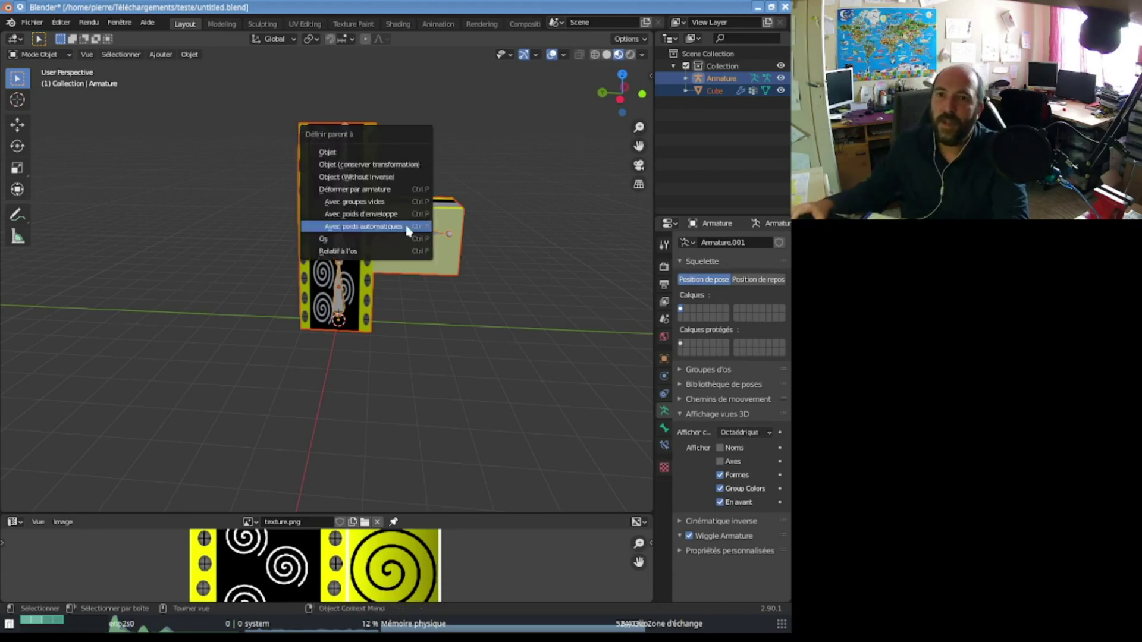
{"action": "left_click", "coordinate": [361, 227]}
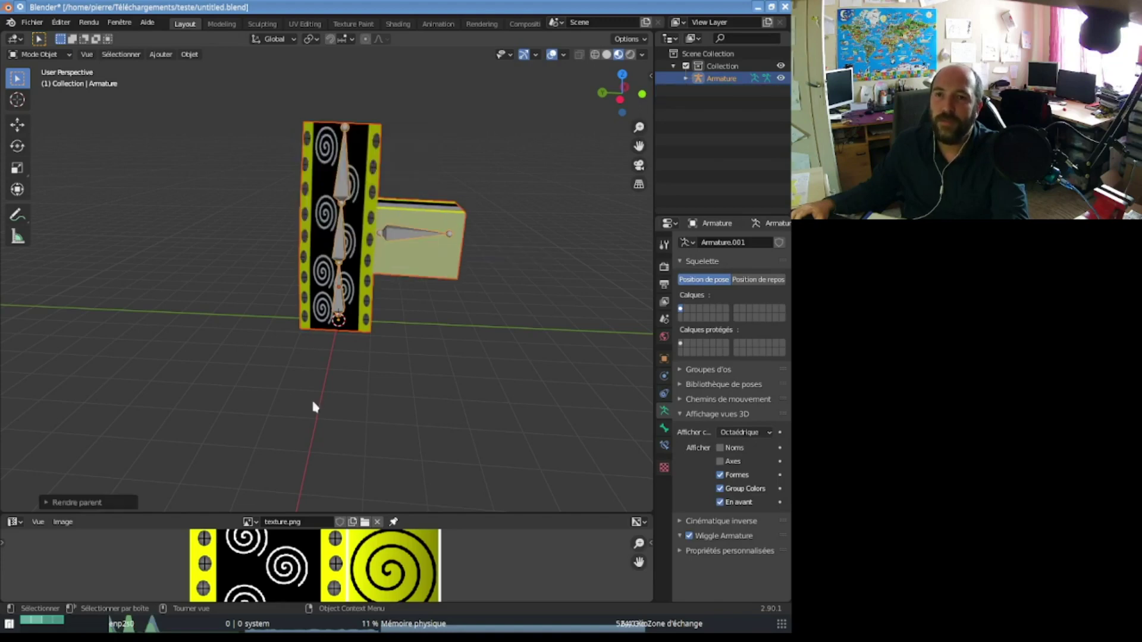
{"action": "left_click", "coordinate": [478, 302]}
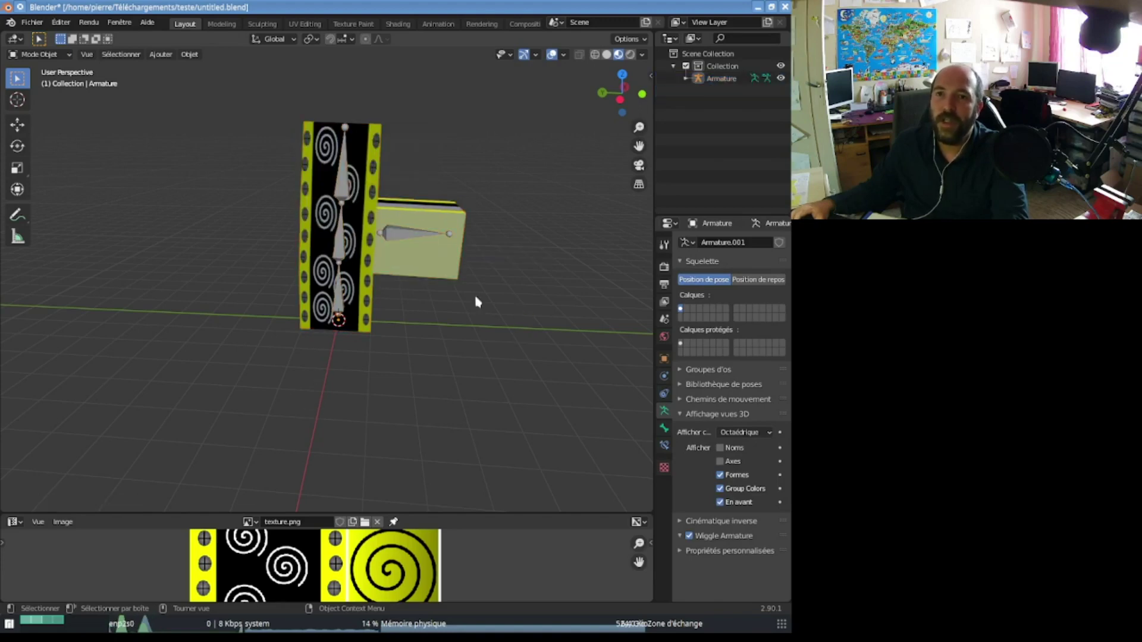
{"action": "left_click", "coordinate": [340, 249]}
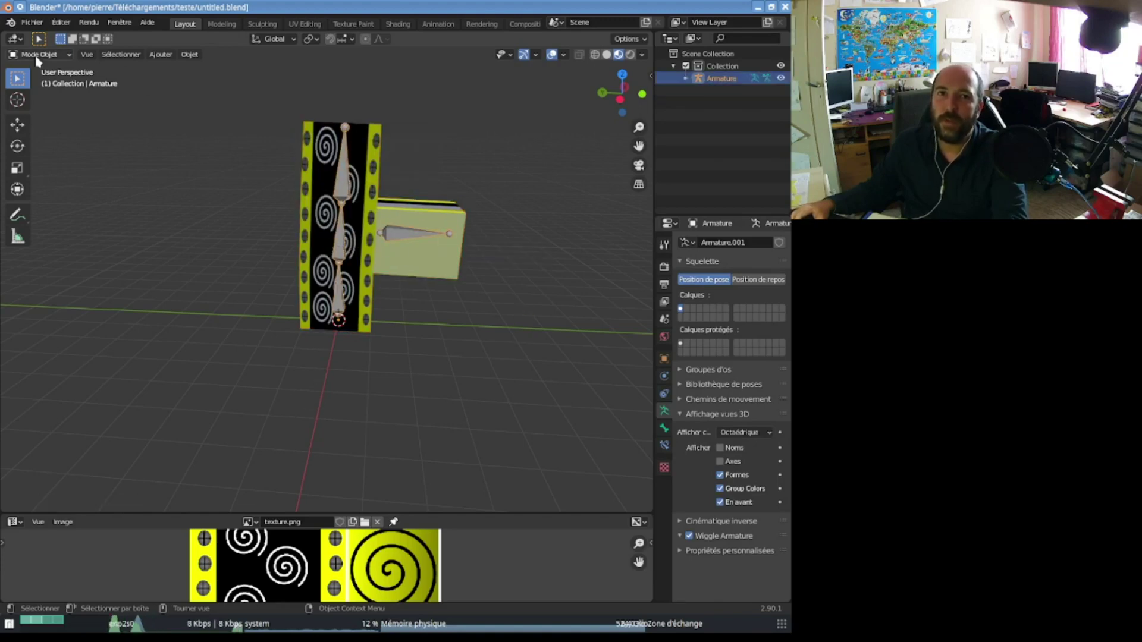
Step: In Pose Mode, test-rotate the side, middle and top bones to check the deformation
{"action": "left_click", "coordinate": [39, 54]}
{"action": "left_click", "coordinate": [37, 92]}
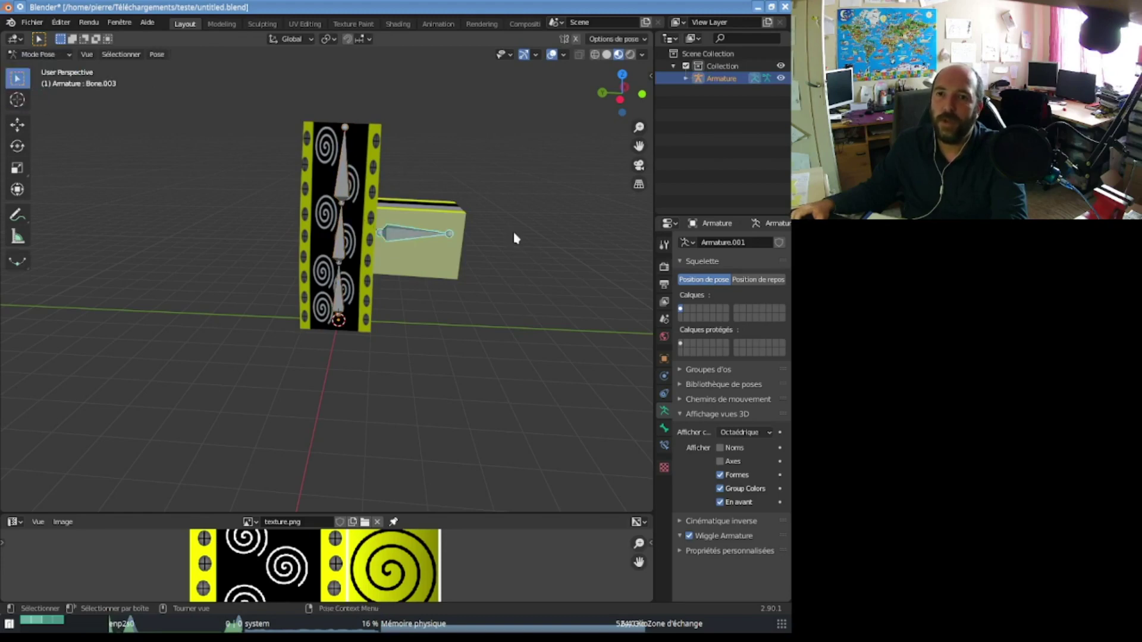
{"action": "key", "text": "r"}
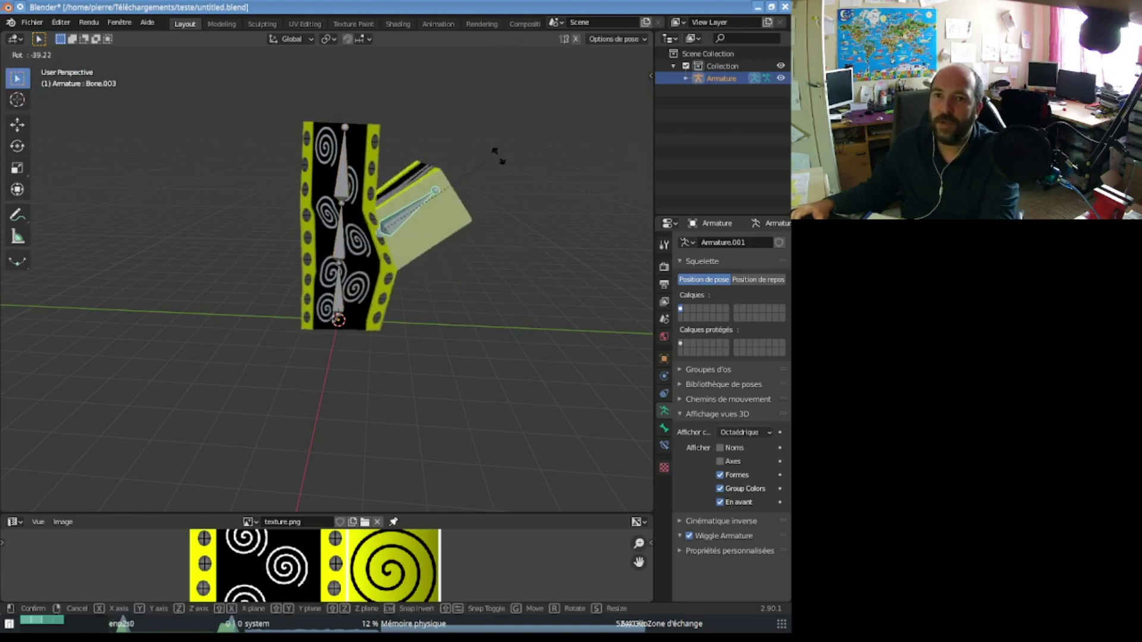
{"action": "left_click", "coordinate": [504, 229]}
{"action": "key", "text": "bracketleft"}
{"action": "key", "text": "r"}
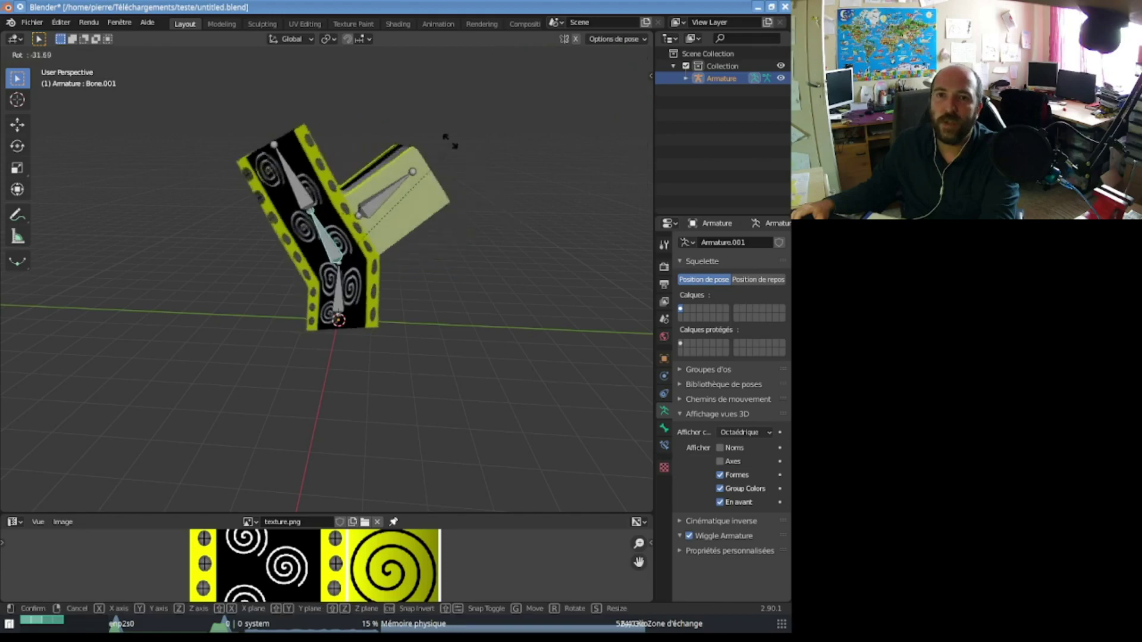
{"action": "right_click", "coordinate": [450, 142]}
{"action": "left_click", "coordinate": [347, 181]}
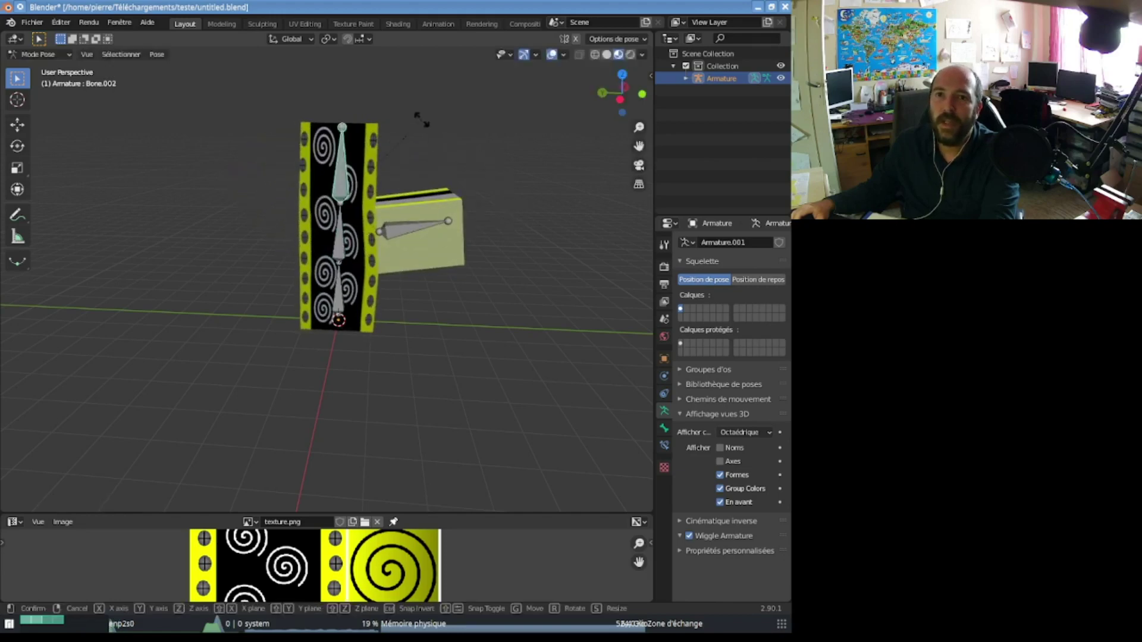
{"action": "key", "text": "r"}
{"action": "right_click", "coordinate": [415, 136]}
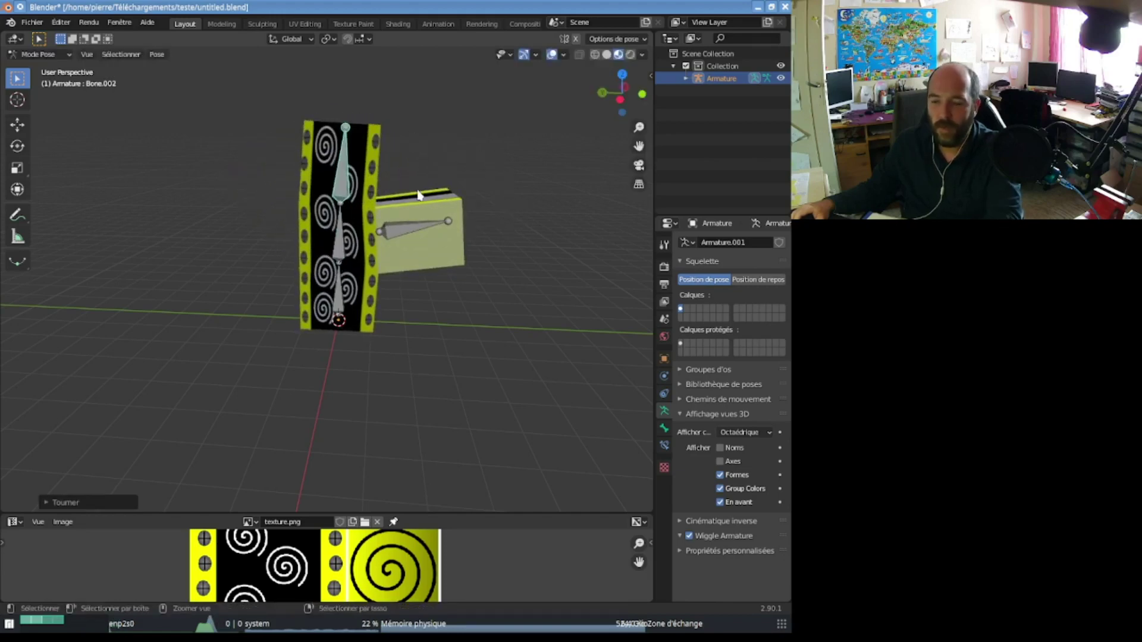
{"action": "key", "text": "bracketleft"}
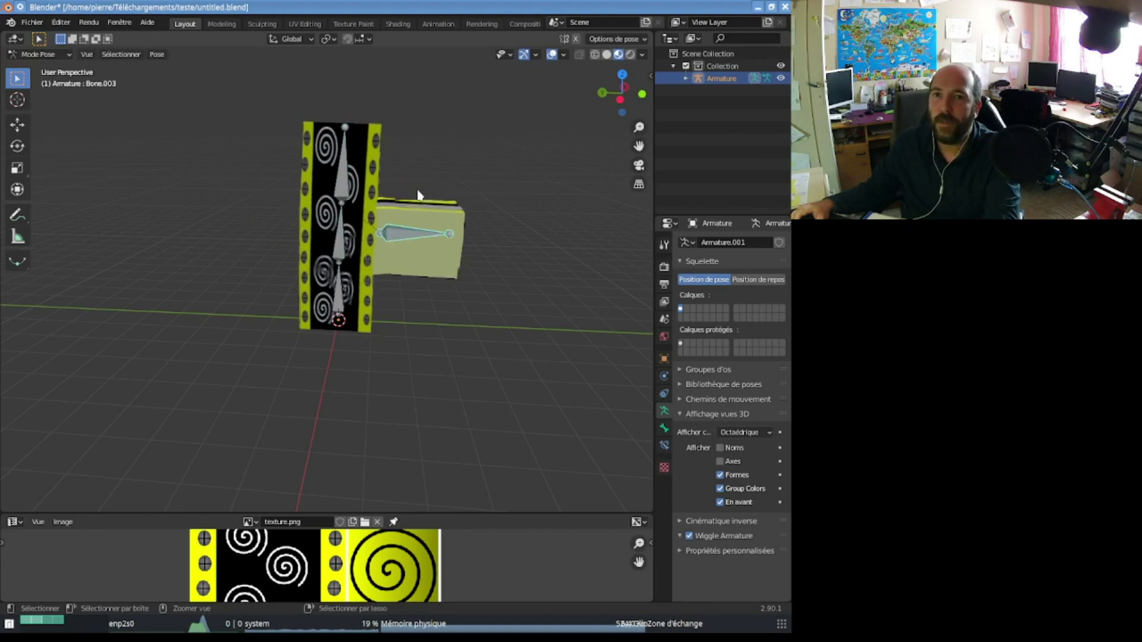
Step: Select the side bone, then the middle bone, and bring up the interaction mode list
{"action": "left_click", "coordinate": [425, 230]}
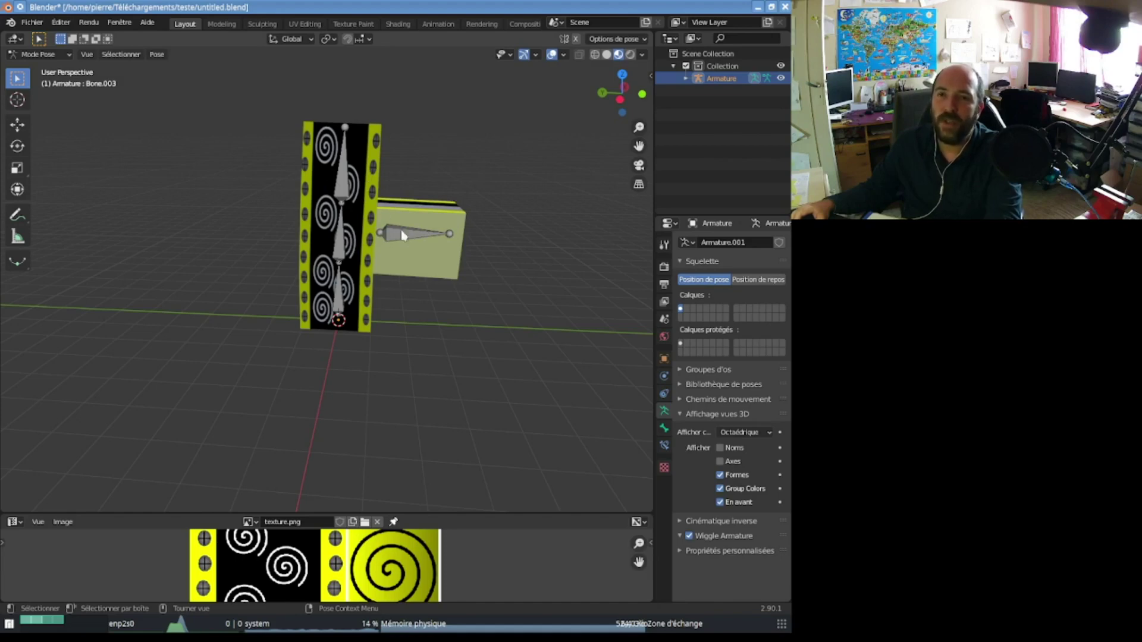
{"action": "left_click", "coordinate": [341, 234]}
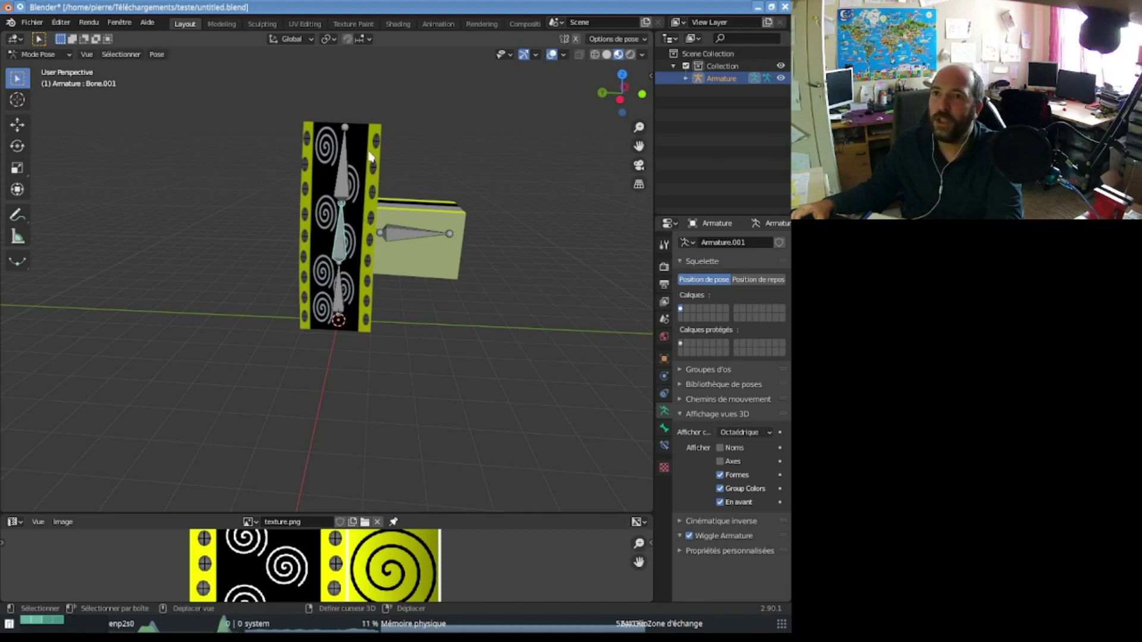
{"action": "left_click", "coordinate": [39, 54]}
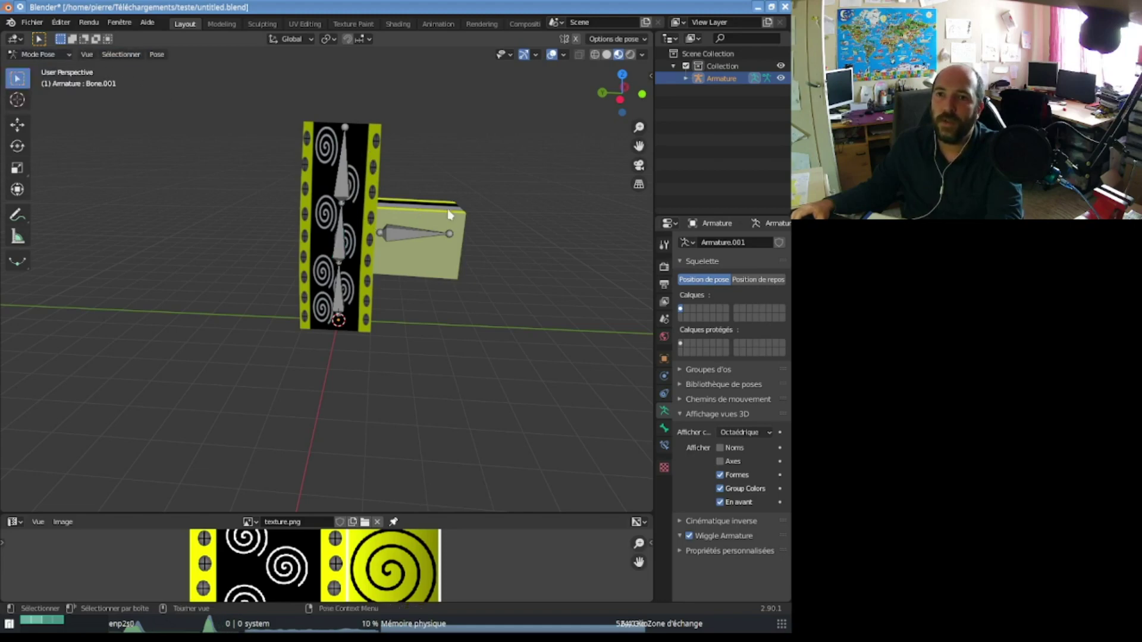
{"action": "left_click", "coordinate": [39, 54]}
Step: In Object Mode, select the armature and cube, then switch the cube to Weight Paint to view Bone.003 weights
{"action": "left_click", "coordinate": [59, 71]}
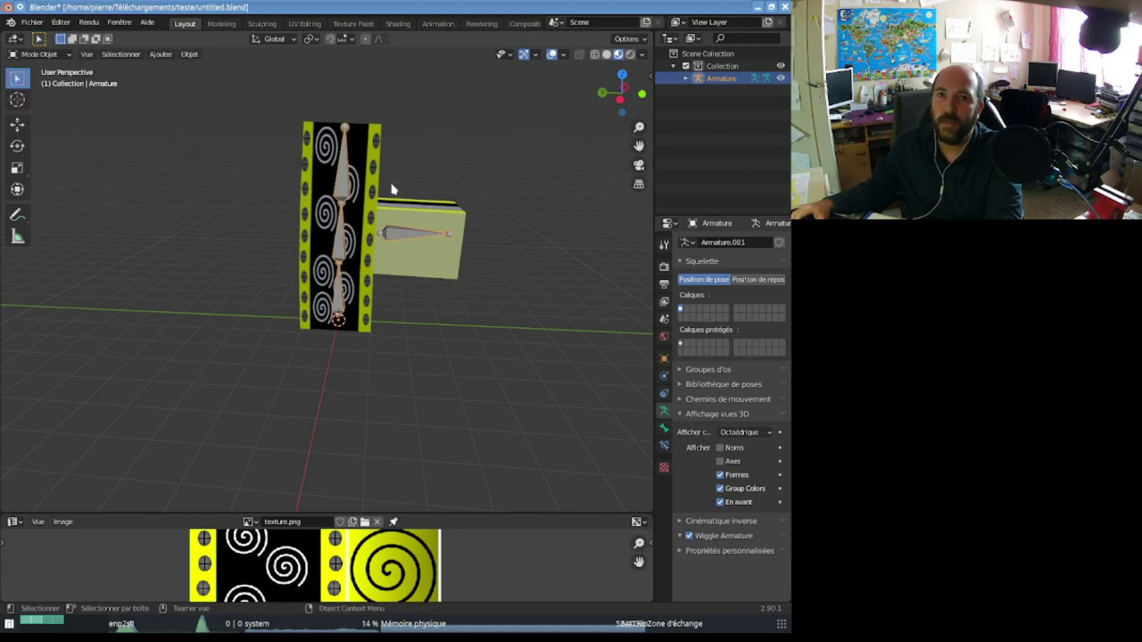
{"action": "left_click", "coordinate": [339, 236]}
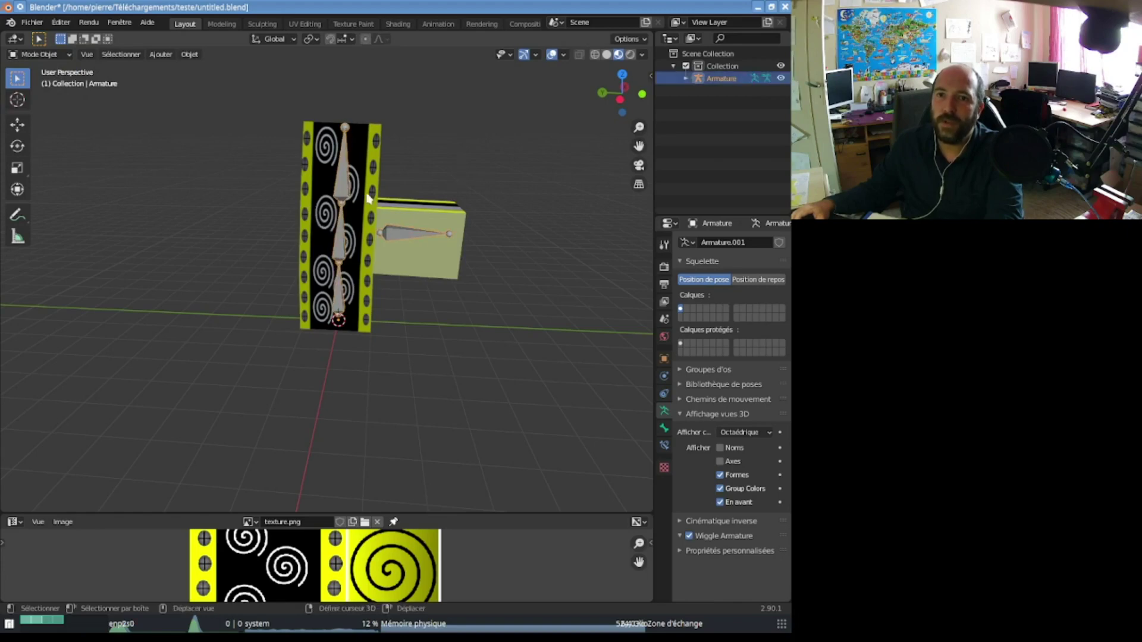
{"action": "left_click", "coordinate": [369, 198], "text": "shift"}
{"action": "left_click", "coordinate": [61, 56]}
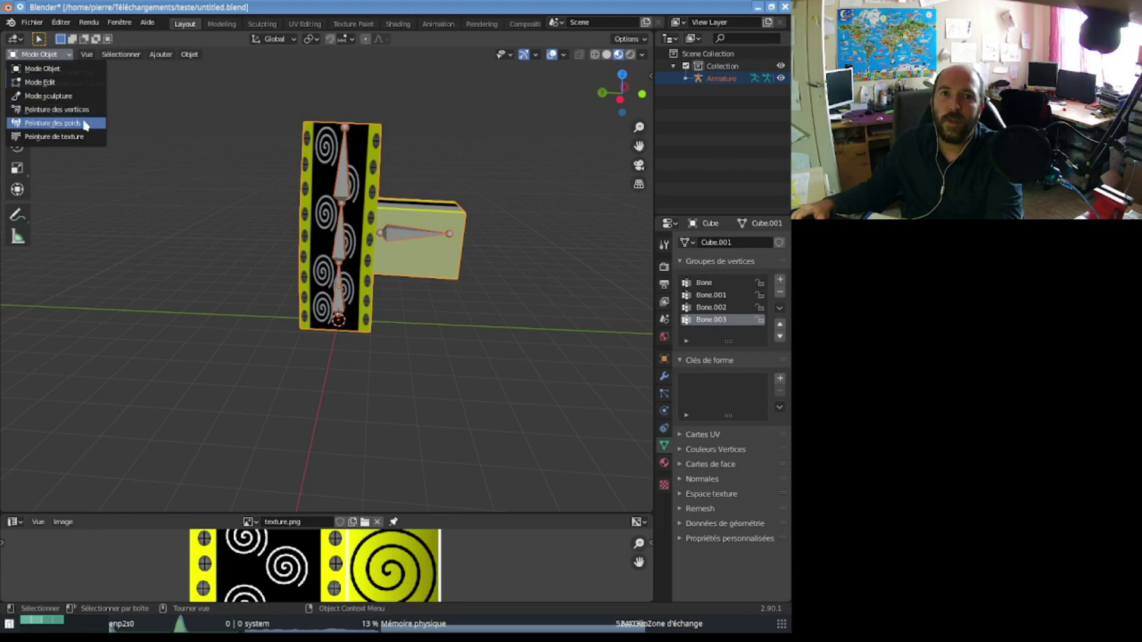
{"action": "left_click", "coordinate": [85, 125]}
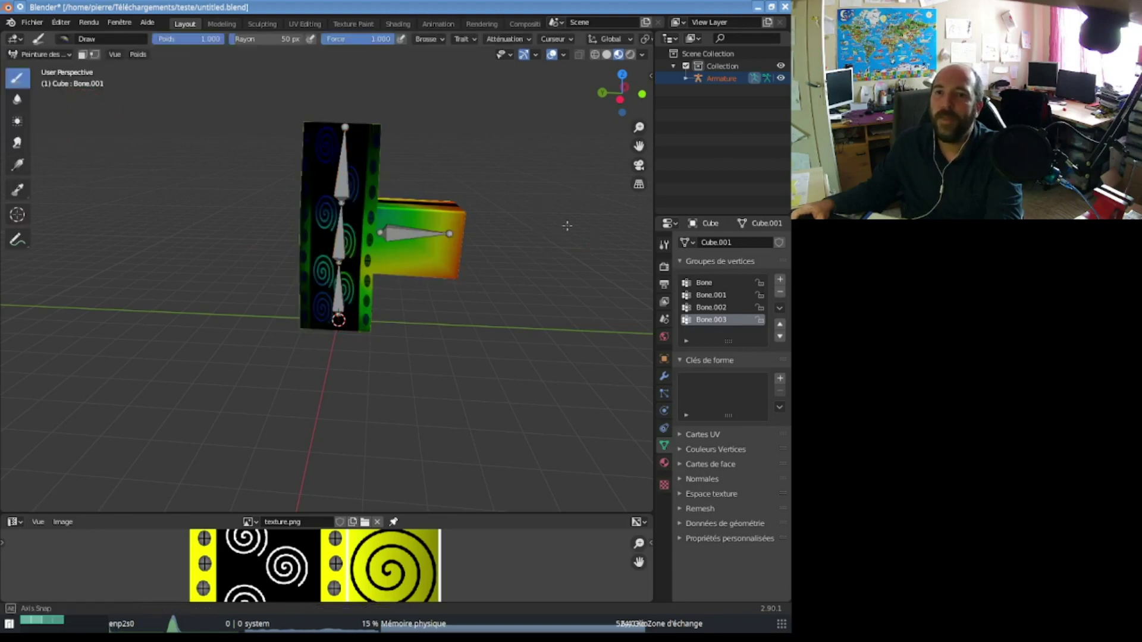
{"action": "mouse_move", "coordinate": [567, 226]}
{"action": "middle_mouse_down"}
{"action": "mouse_move", "coordinate": [498, 230]}
{"action": "mouse_move", "coordinate": [537, 217]}
{"action": "middle_mouse_up"}
Step: Show the cube in wireframe shading and bring up the brush weight, radius and strength settings
{"action": "left_click", "coordinate": [606, 57]}
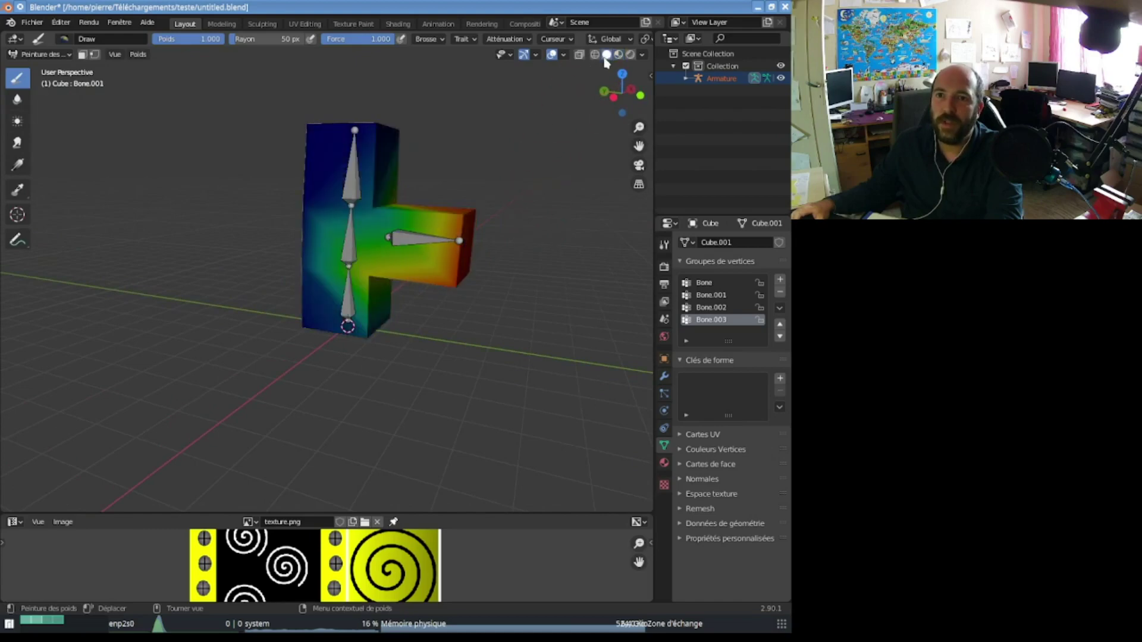
{"action": "left_click", "coordinate": [594, 55]}
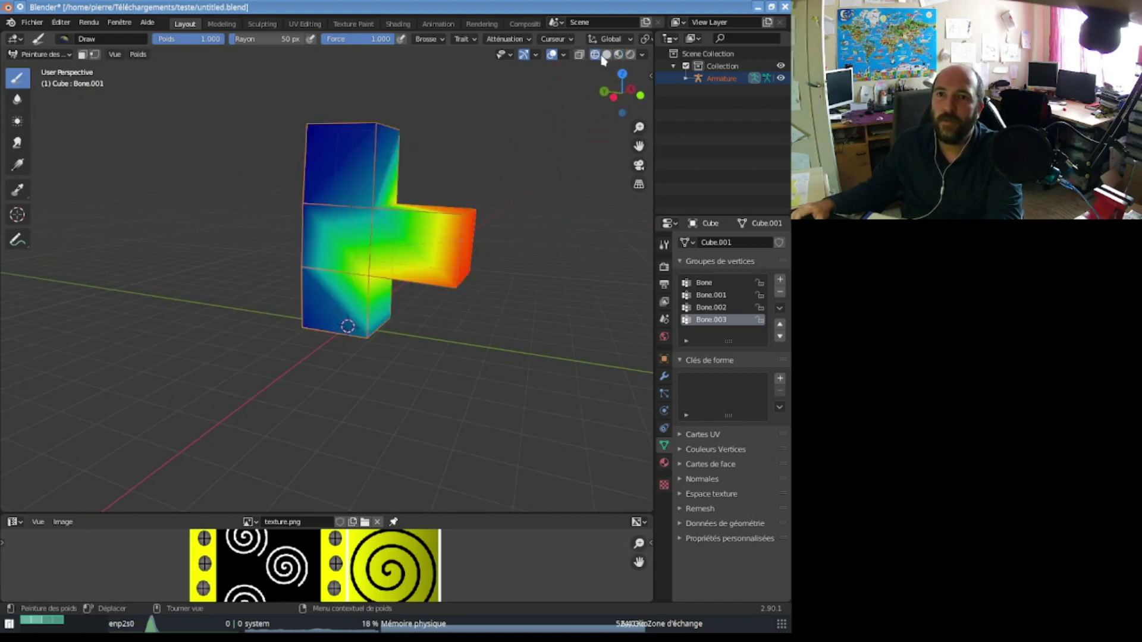
{"action": "middle_click_drag", "start_coordinate": [522, 229], "coordinate": [535, 229]}
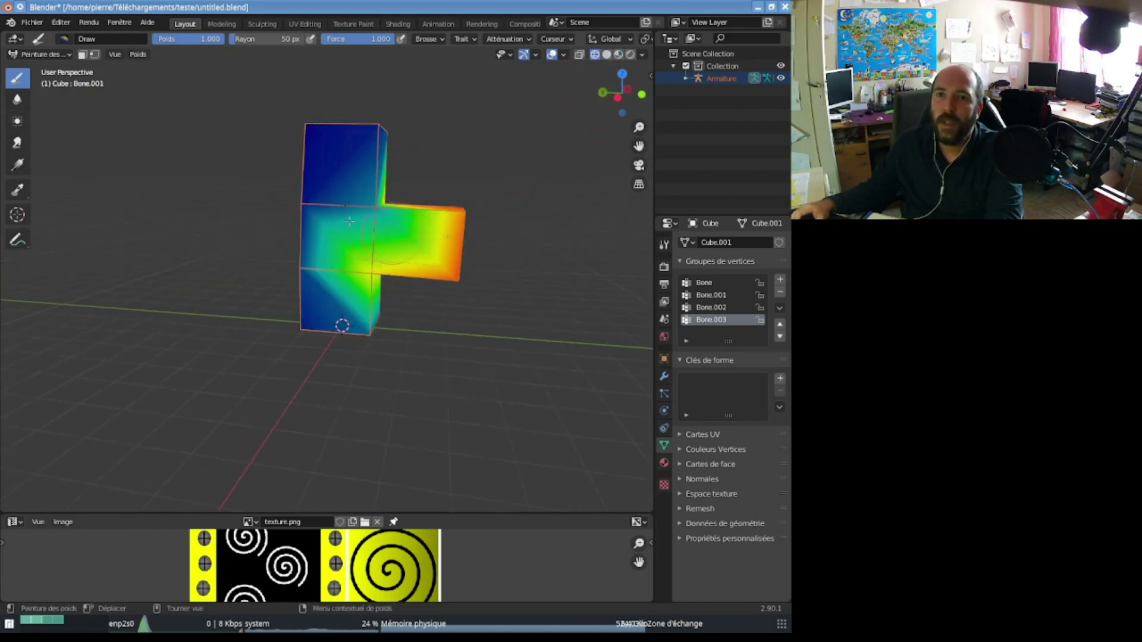
{"action": "right_click", "coordinate": [262, 213]}
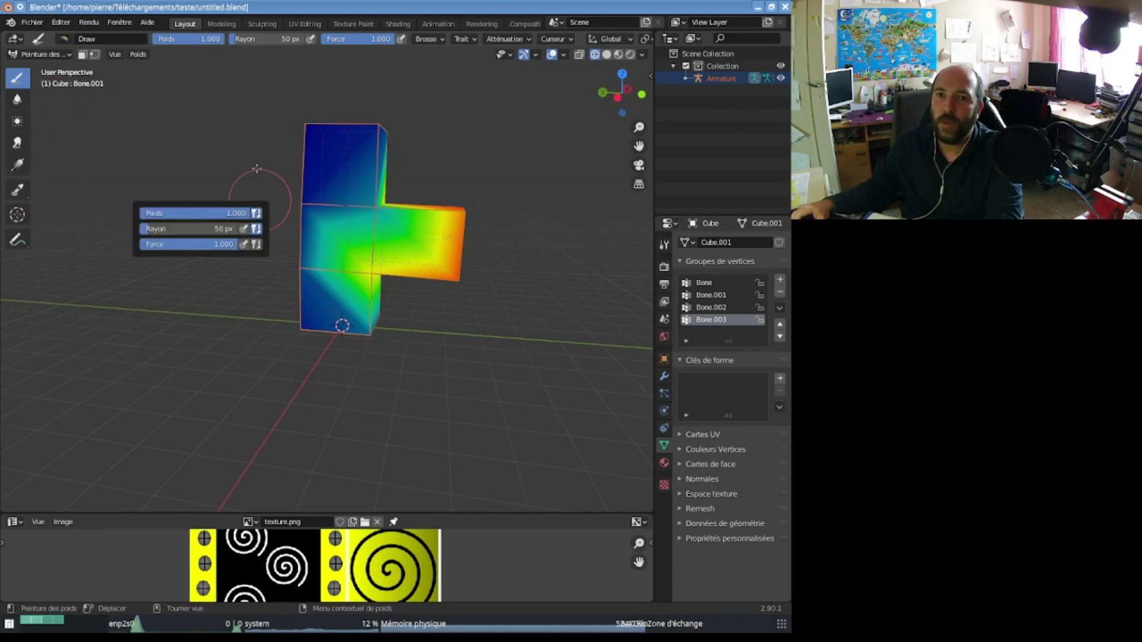
Step: In solid shading, step through the Bone.002, Bone.001 and Bone.003 weights, ending on Bone
{"action": "left_click", "coordinate": [711, 309]}
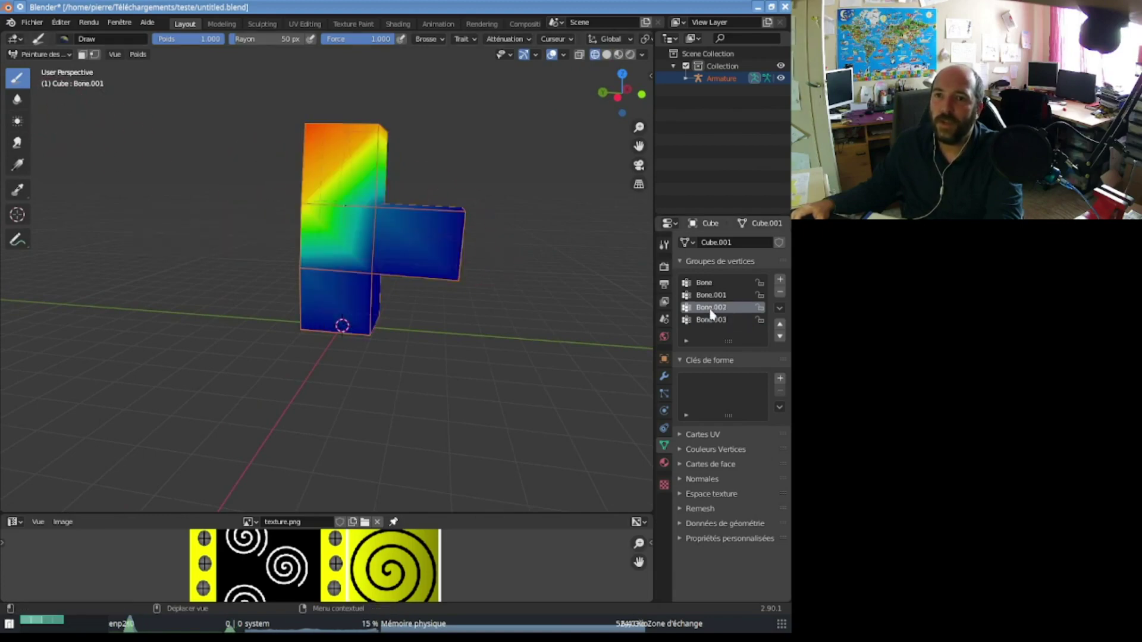
{"action": "left_click", "coordinate": [712, 296]}
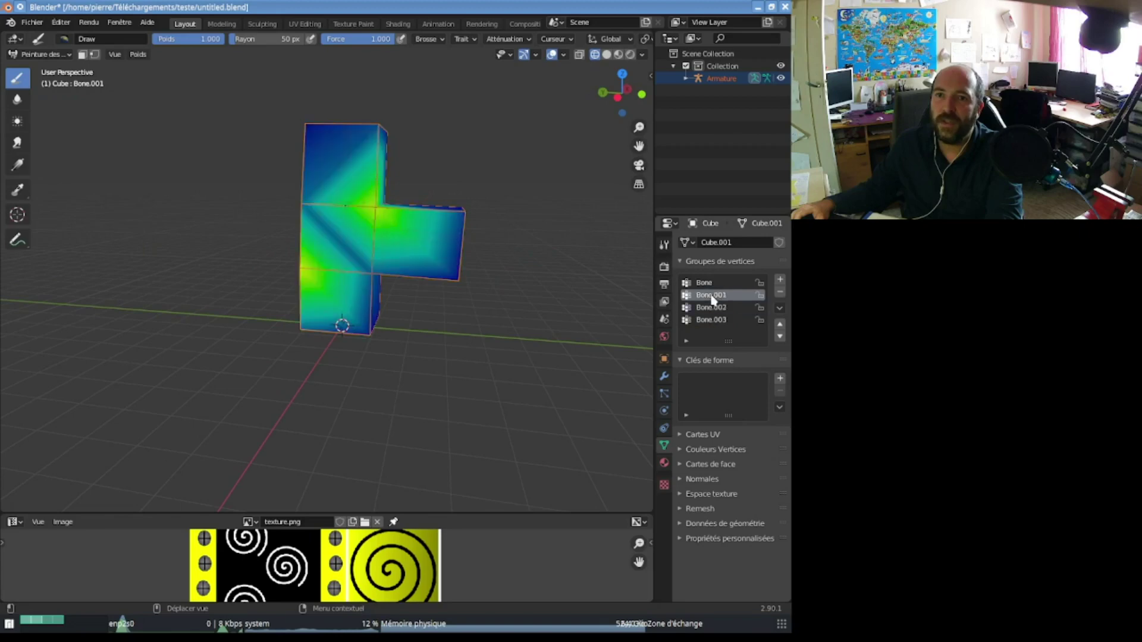
{"action": "left_click", "coordinate": [609, 54]}
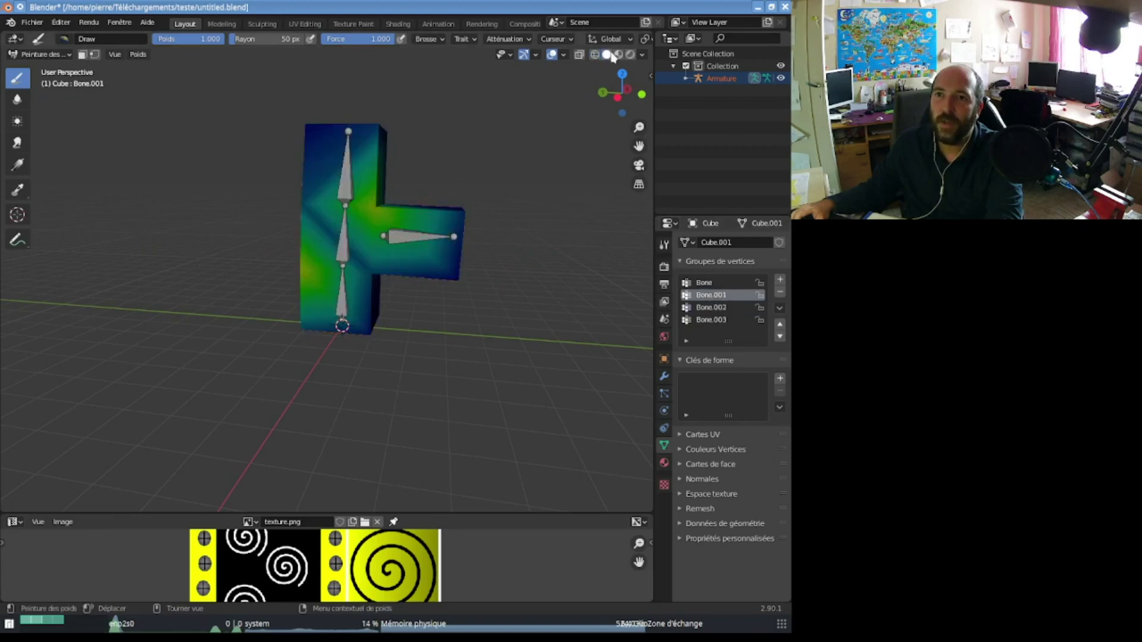
{"action": "left_click", "coordinate": [706, 309]}
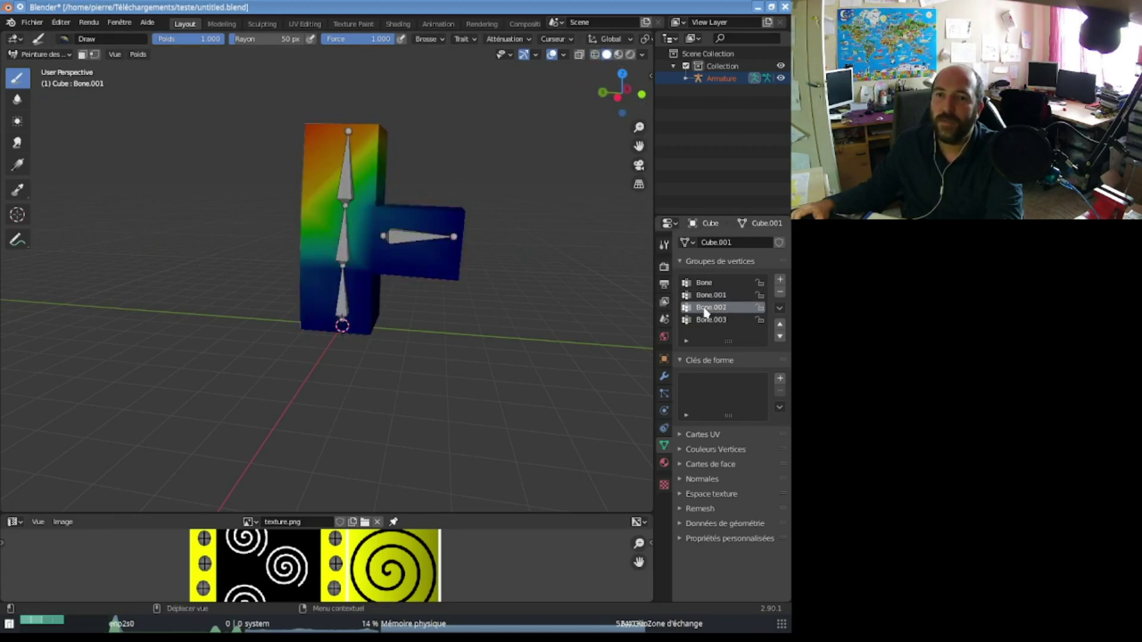
{"action": "left_click", "coordinate": [709, 320]}
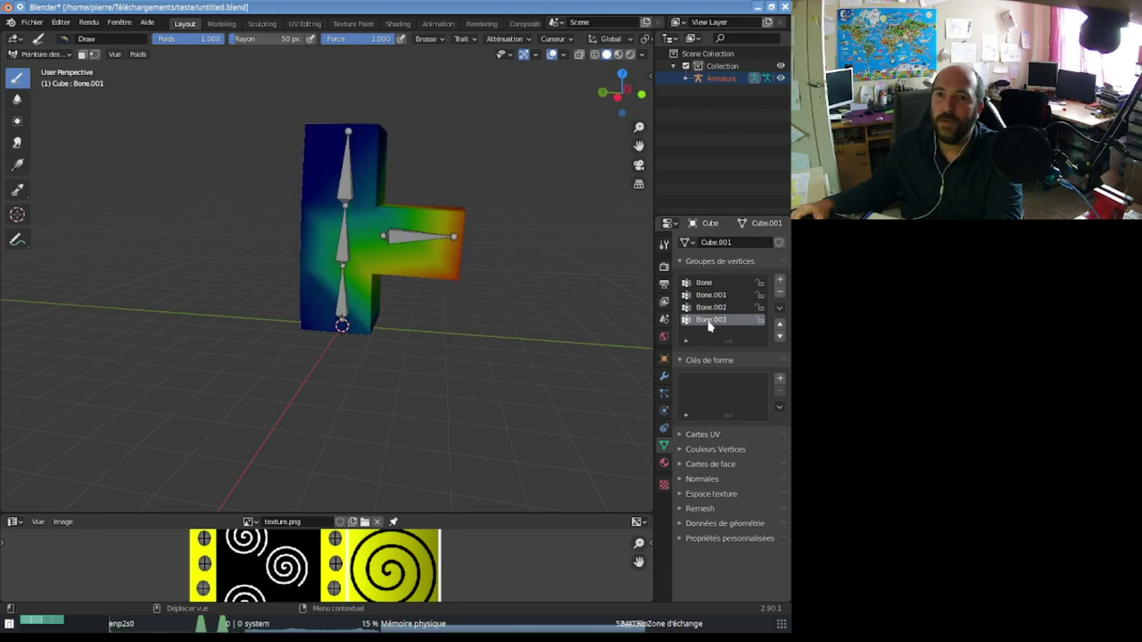
{"action": "left_click", "coordinate": [715, 297]}
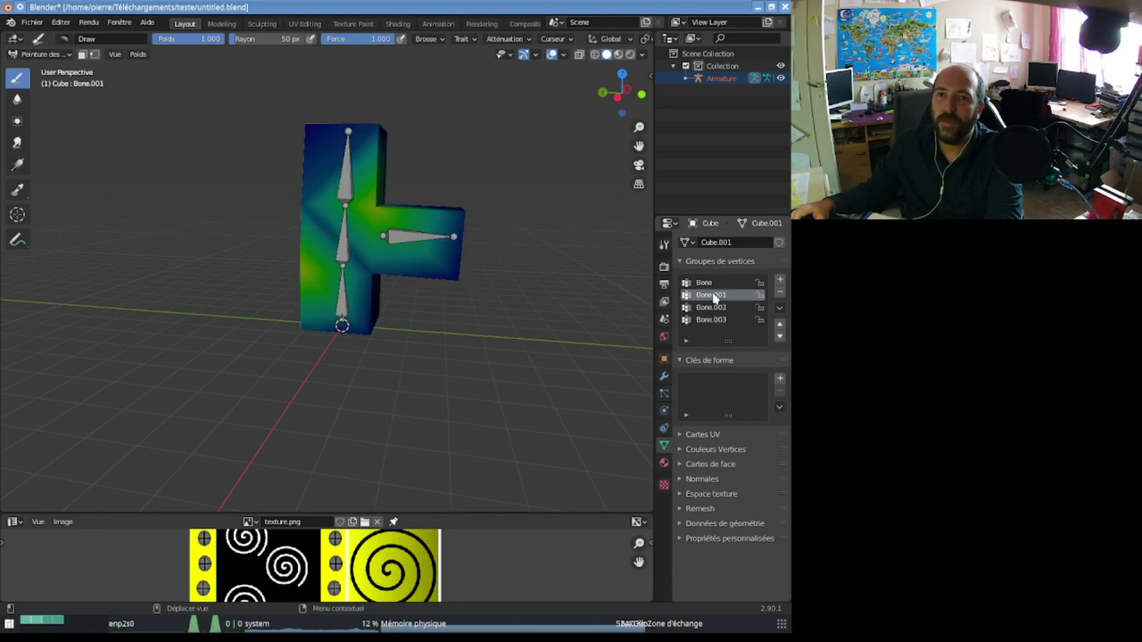
{"action": "left_click", "coordinate": [714, 284]}
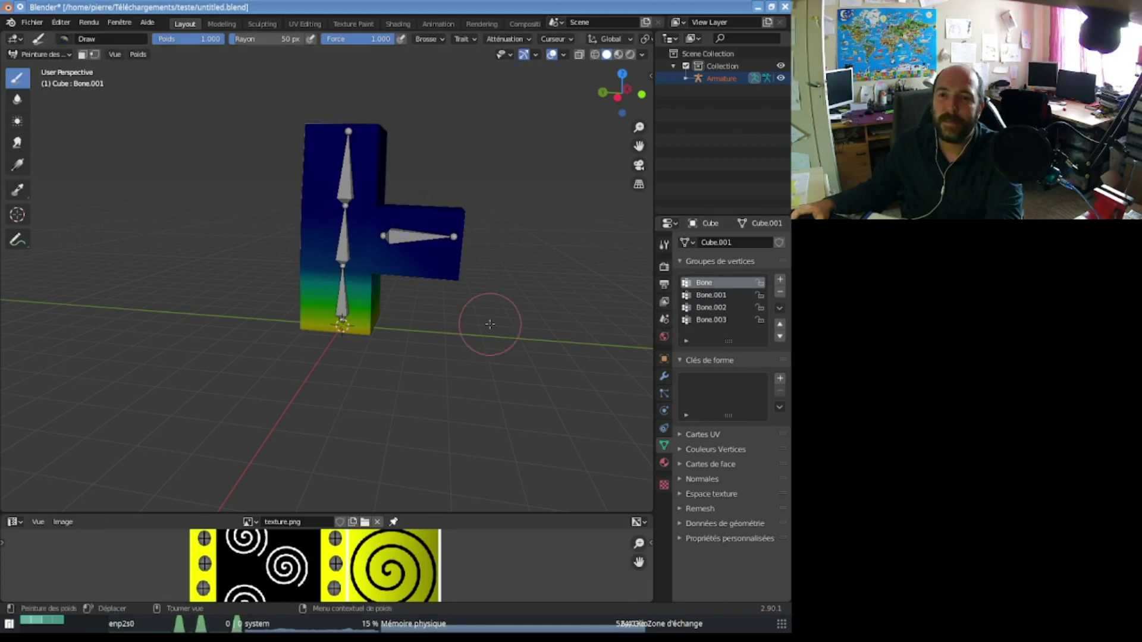
{"action": "middle_click_drag", "start_coordinate": [492, 319], "coordinate": [493, 321]}
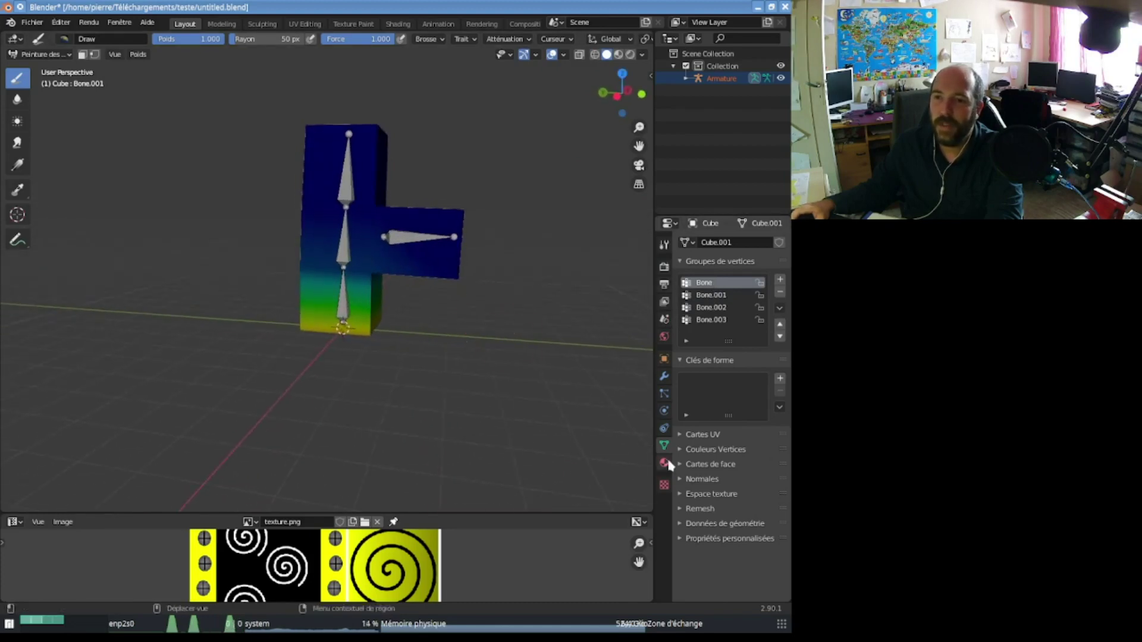
Step: Enable Auto Smooth under mesh Normals, then review the Bone.001 and Bone.002 weights
{"action": "left_click", "coordinate": [689, 479]}
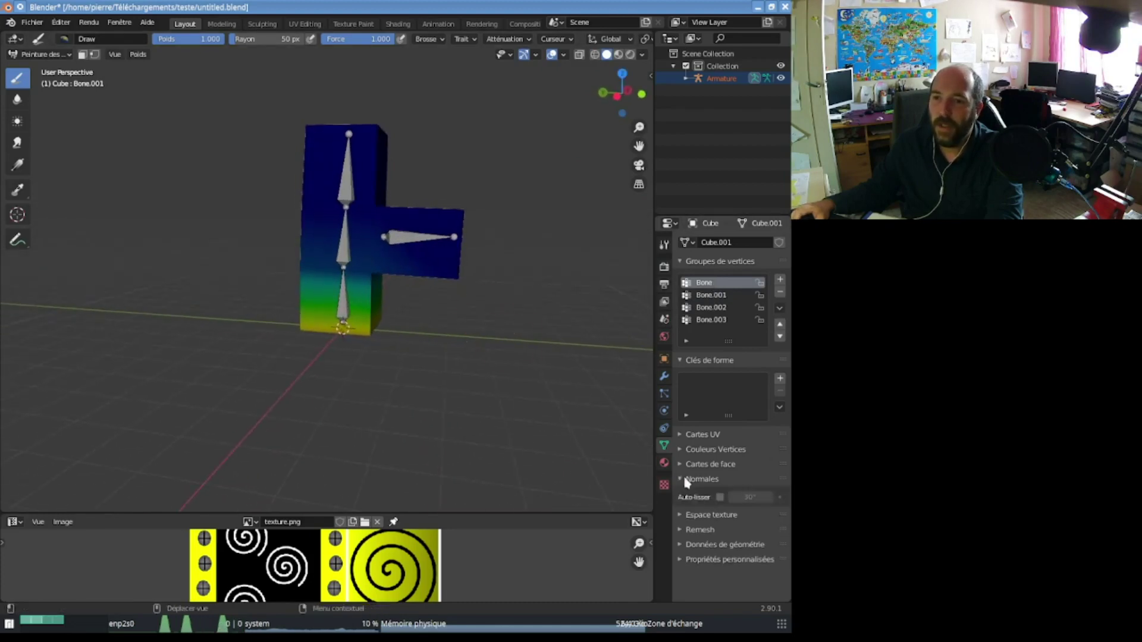
{"action": "left_click", "coordinate": [719, 498]}
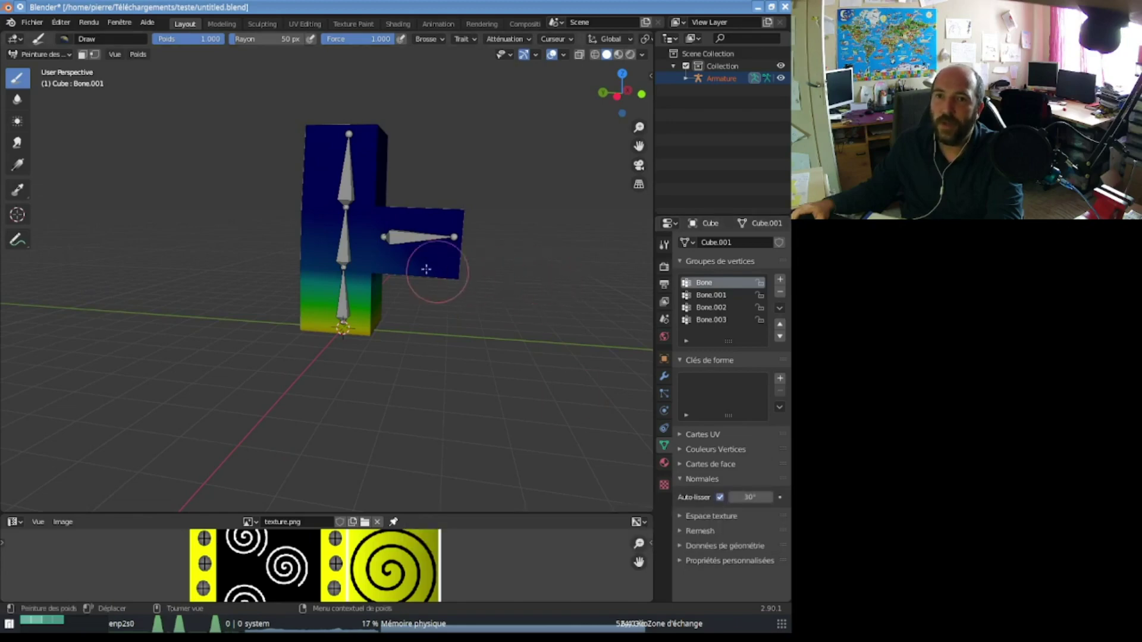
{"action": "left_click", "coordinate": [717, 296]}
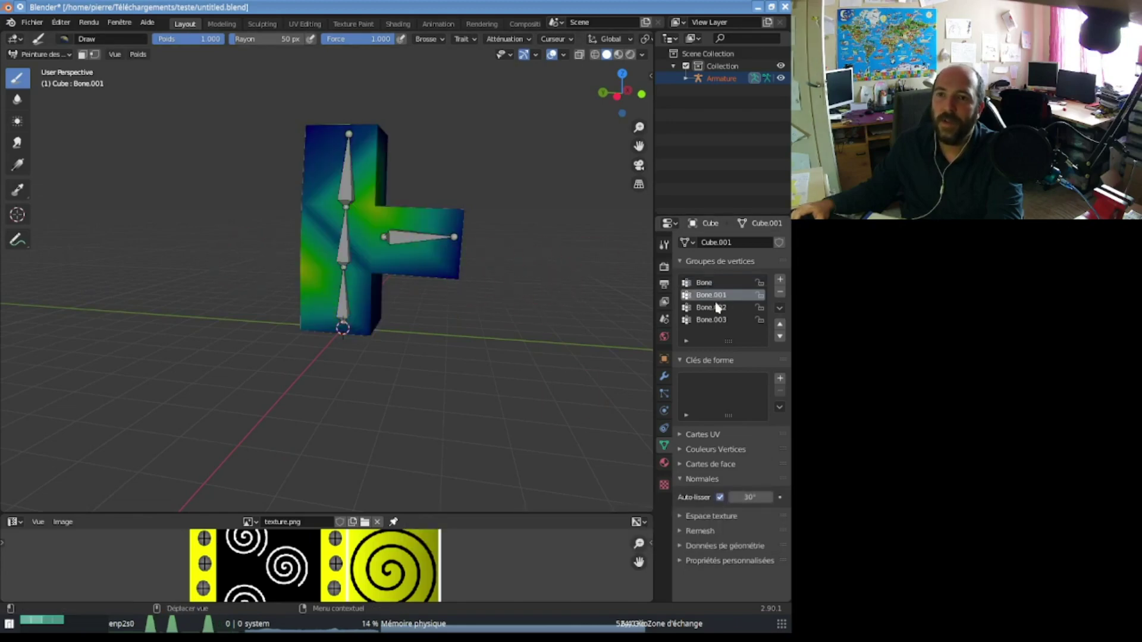
{"action": "left_click", "coordinate": [715, 309]}
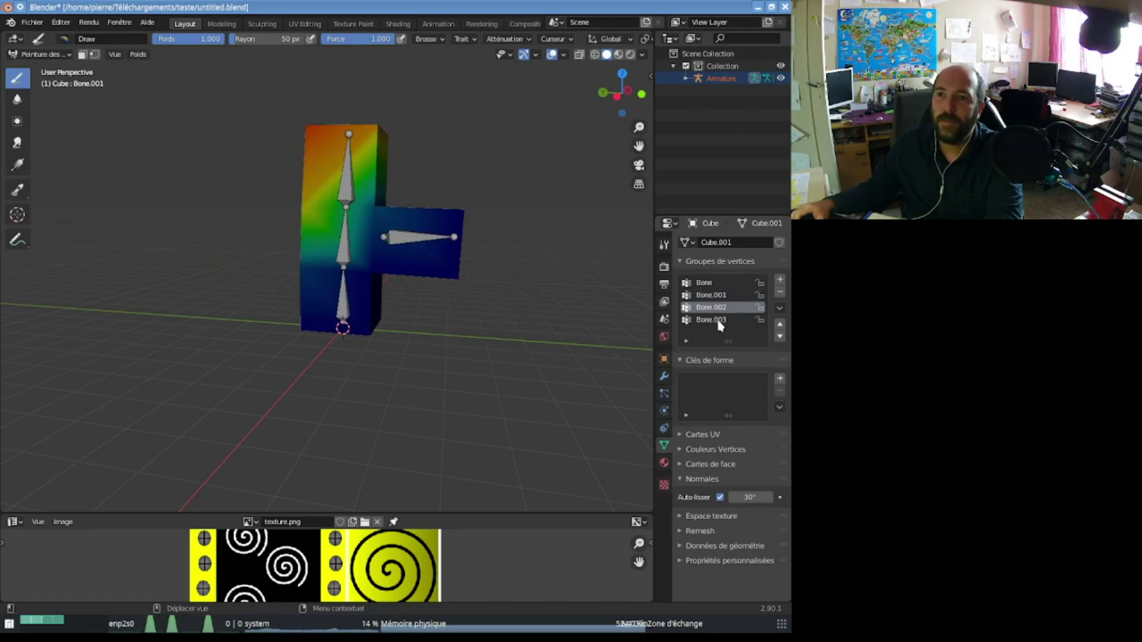
Step: Paint full weight 1.0 over the side arm's junction in the Bone.003 group
{"action": "left_click", "coordinate": [718, 320]}
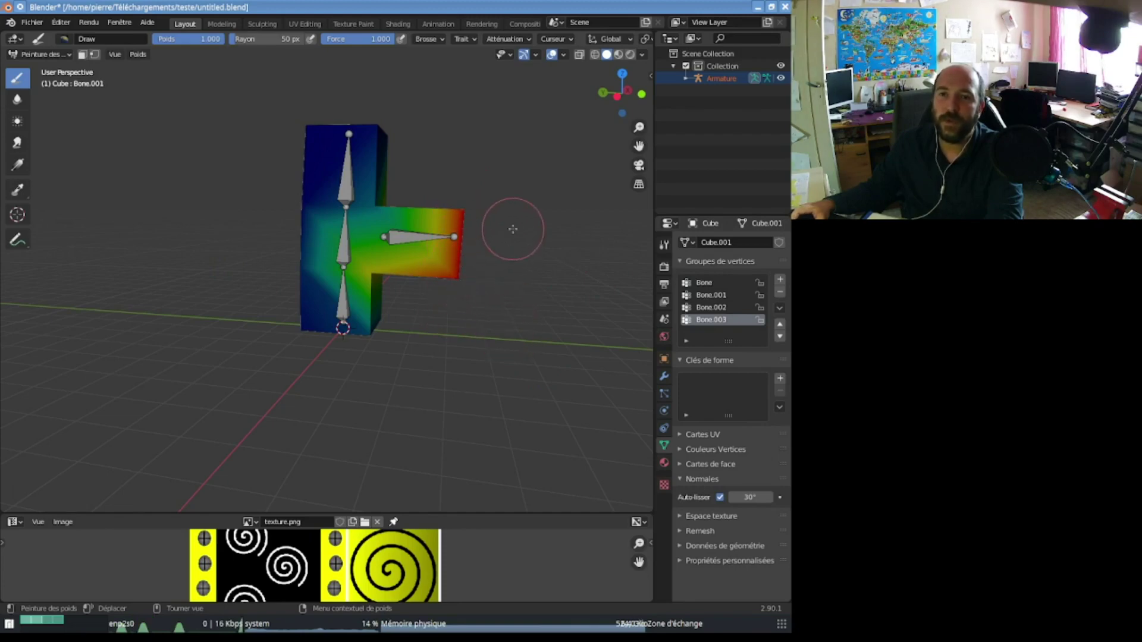
{"action": "mouse_move", "coordinate": [510, 229]}
{"action": "middle_mouse_down"}
{"action": "mouse_move", "coordinate": [369, 257]}
{"action": "mouse_move", "coordinate": [442, 272]}
{"action": "mouse_move", "coordinate": [401, 220]}
{"action": "middle_mouse_up"}
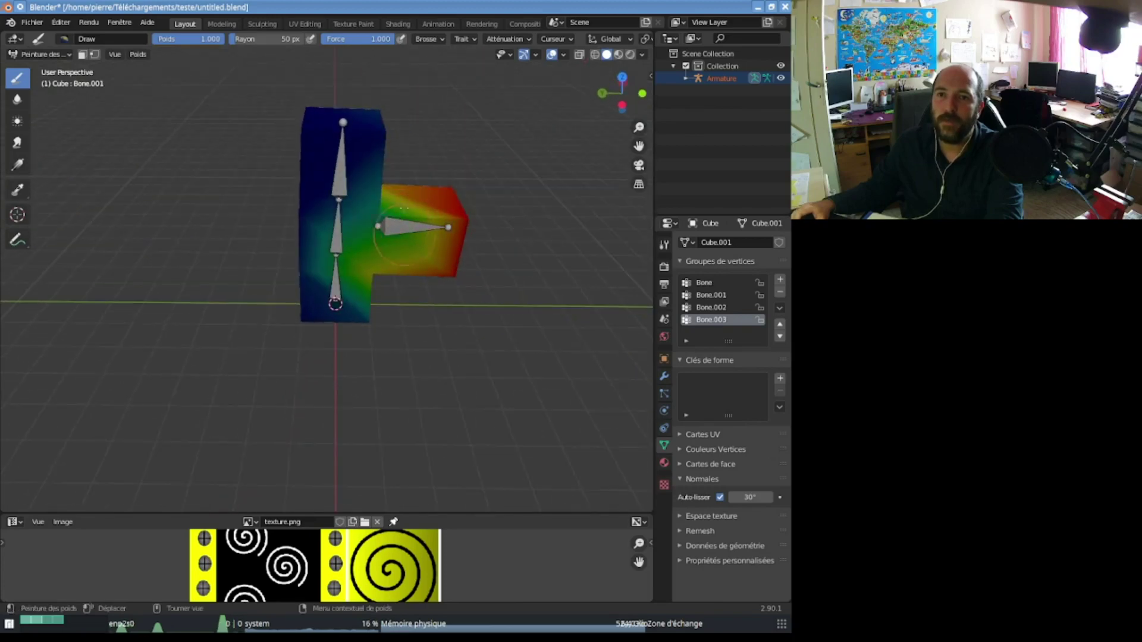
{"action": "mouse_move", "coordinate": [381, 220]}
{"action": "left_mouse_down"}
{"action": "mouse_move", "coordinate": [360, 244]}
{"action": "mouse_move", "coordinate": [389, 220]}
{"action": "mouse_move", "coordinate": [395, 268]}
{"action": "mouse_move", "coordinate": [387, 262]}
{"action": "left_mouse_up"}
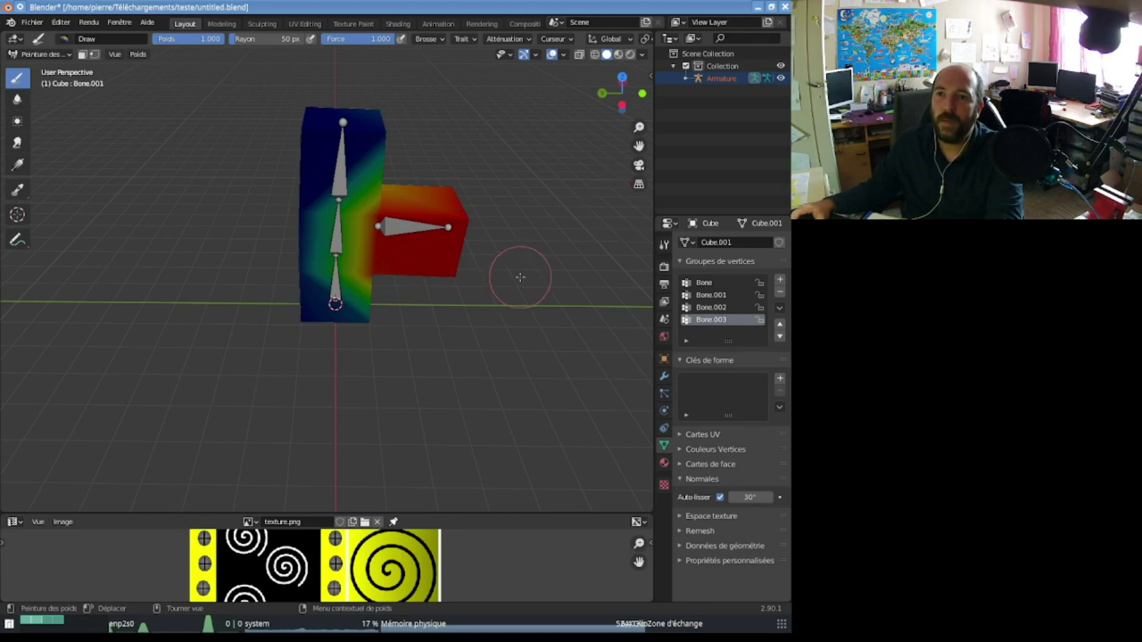
{"action": "left_click", "coordinate": [42, 54]}
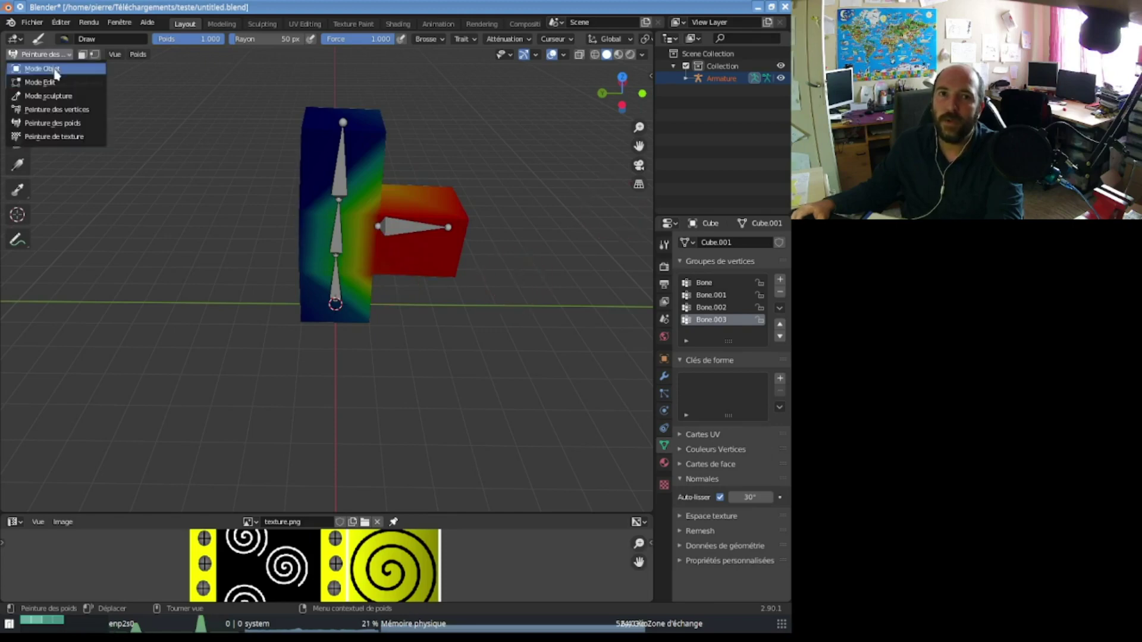
Step: Return to Object Mode, select the armature and switch it to Pose Mode
{"action": "left_click", "coordinate": [59, 70]}
{"action": "left_click", "coordinate": [336, 231]}
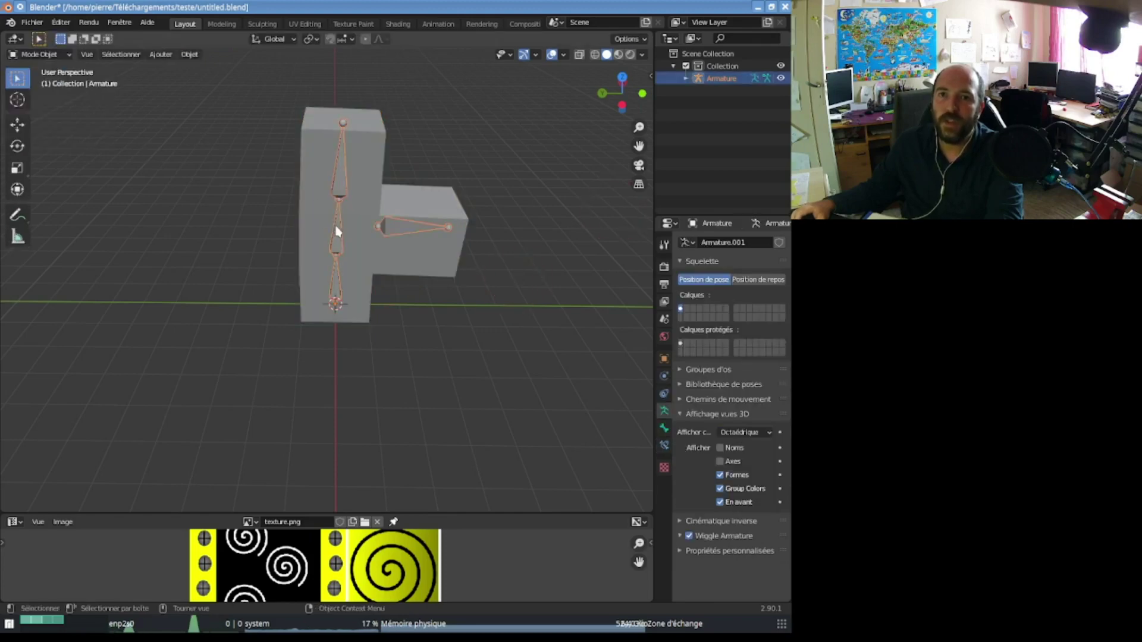
{"action": "left_click", "coordinate": [42, 54]}
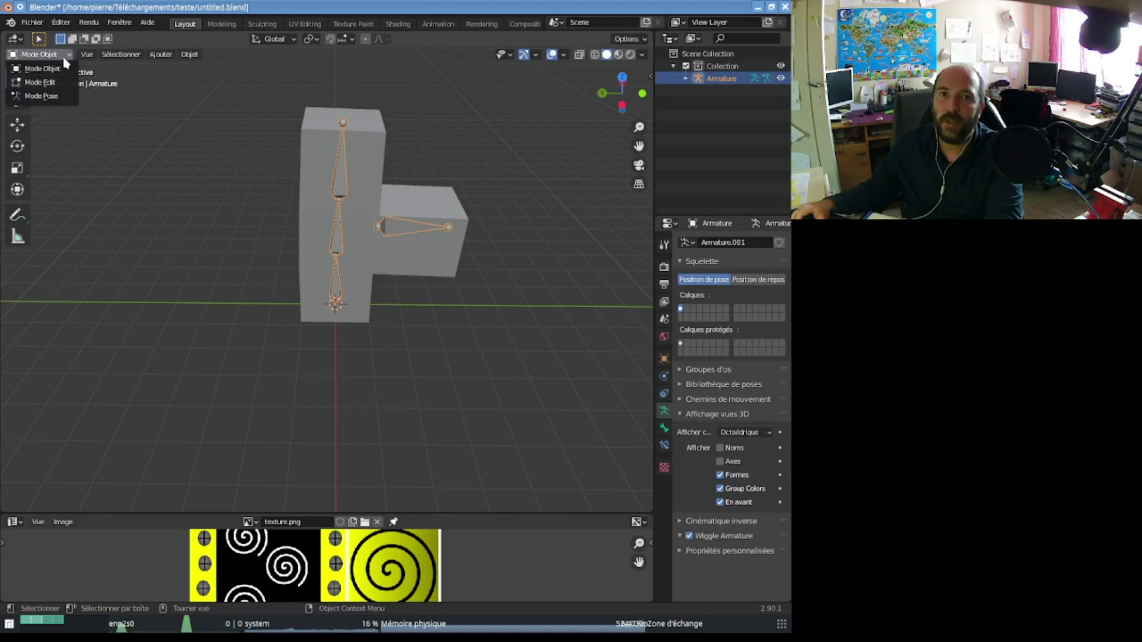
{"action": "left_click", "coordinate": [47, 95]}
Step: Rotate the side bone so the cube's side arm swings with it
{"action": "left_click", "coordinate": [408, 238]}
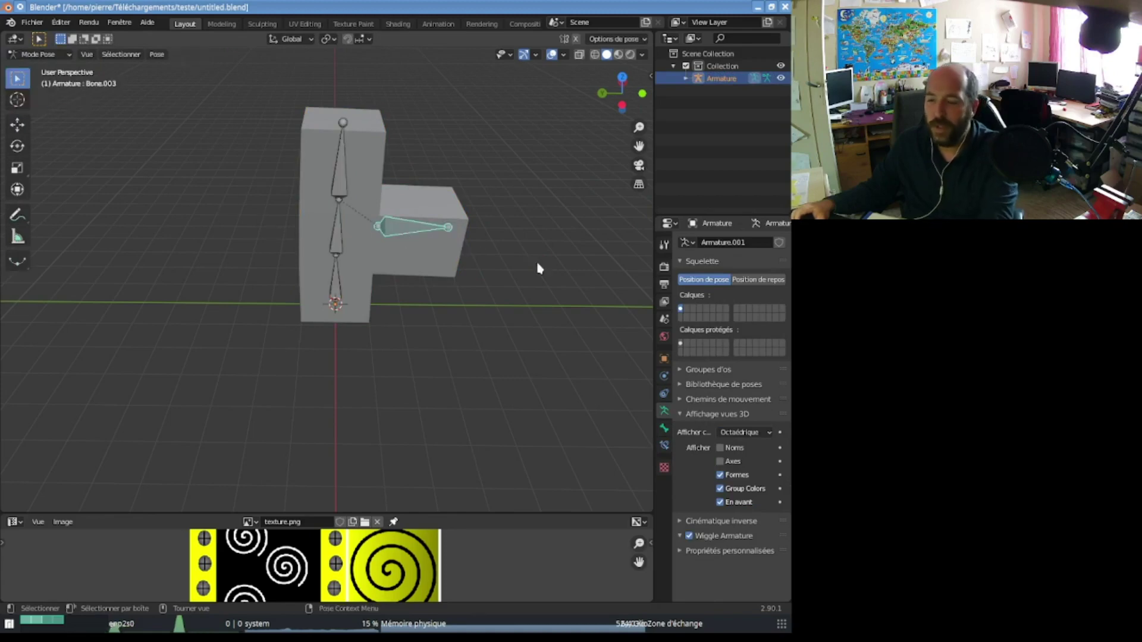
{"action": "key", "text": "r"}
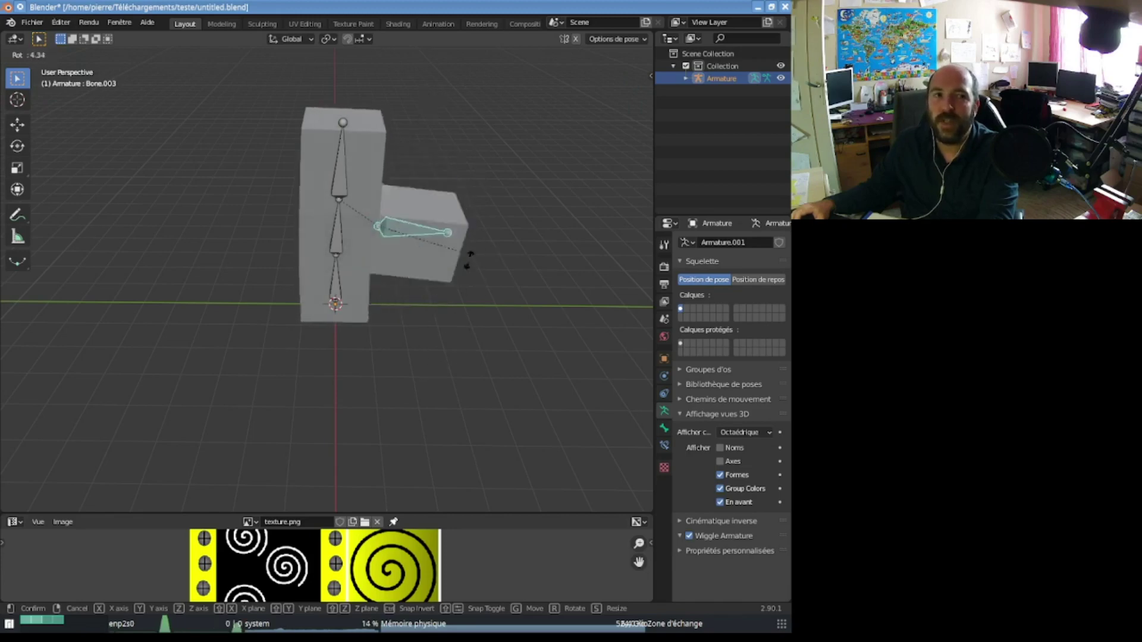
{"action": "left_click", "coordinate": [472, 231]}
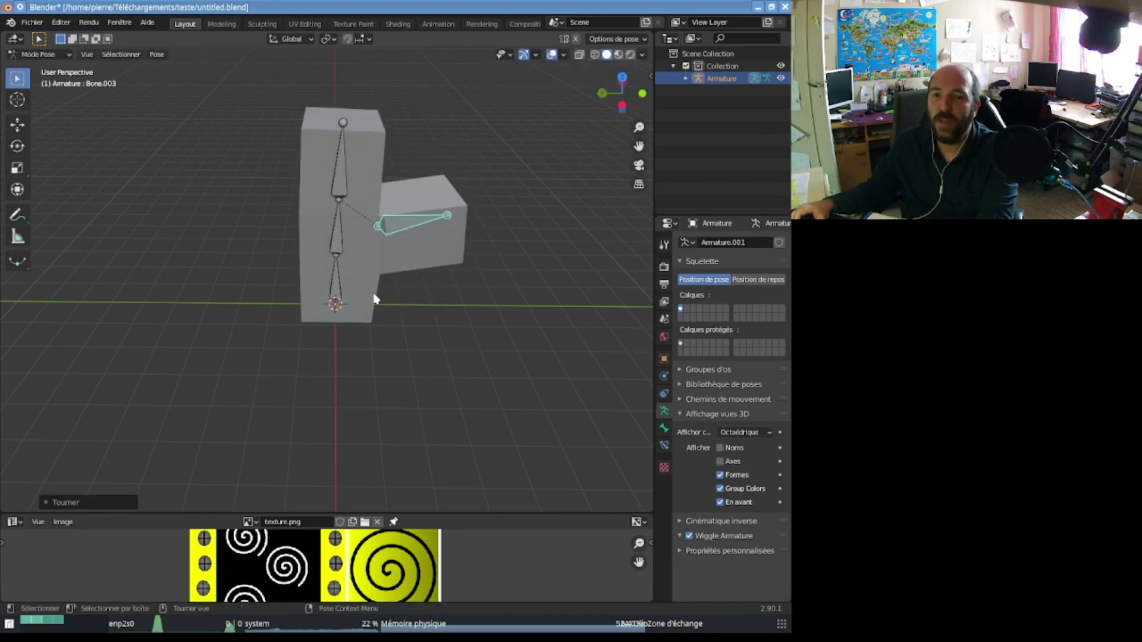
{"action": "mouse_move", "coordinate": [411, 357]}
{"action": "middle_mouse_down"}
{"action": "mouse_move", "coordinate": [344, 311]}
{"action": "mouse_move", "coordinate": [391, 331]}
{"action": "mouse_move", "coordinate": [465, 335]}
{"action": "middle_mouse_up"}
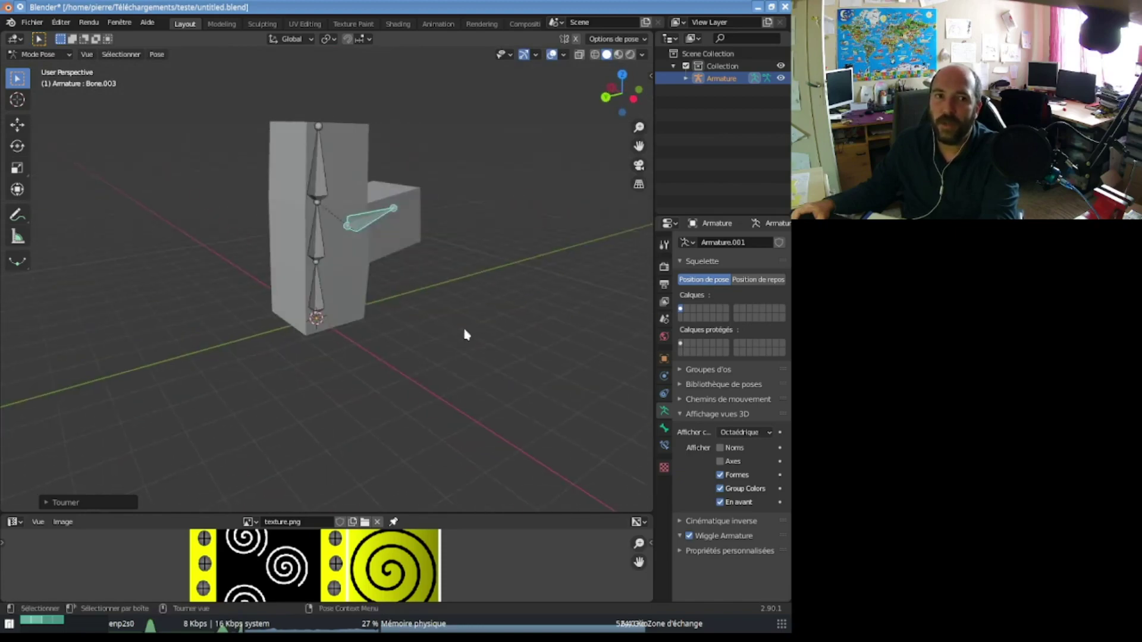